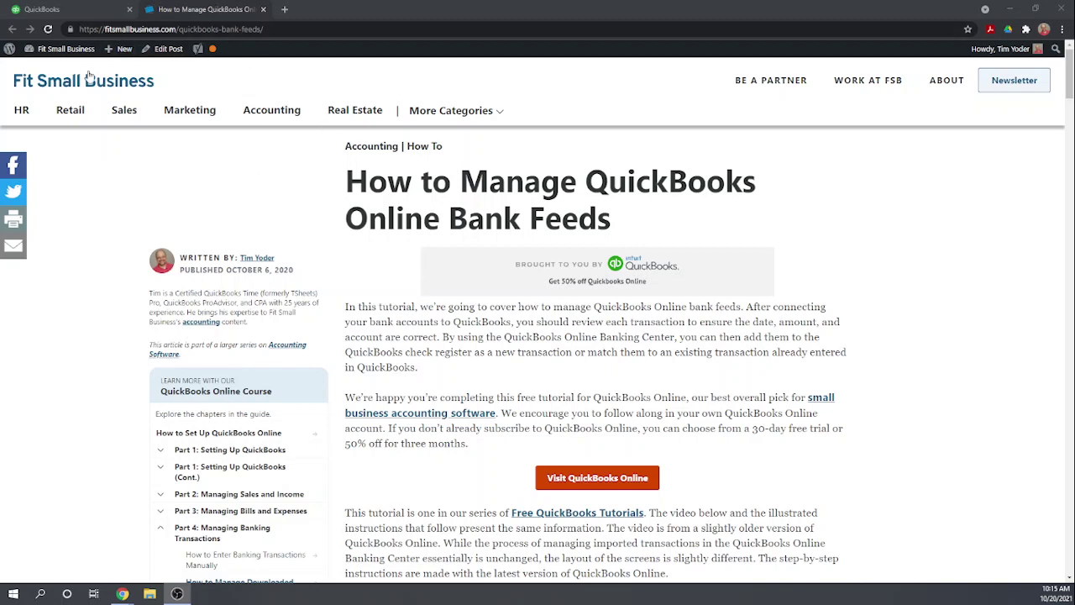
# Step: Switch to QuickBooks Online and open the bank transactions page for Business Checking
pyautogui.click(69, 13)
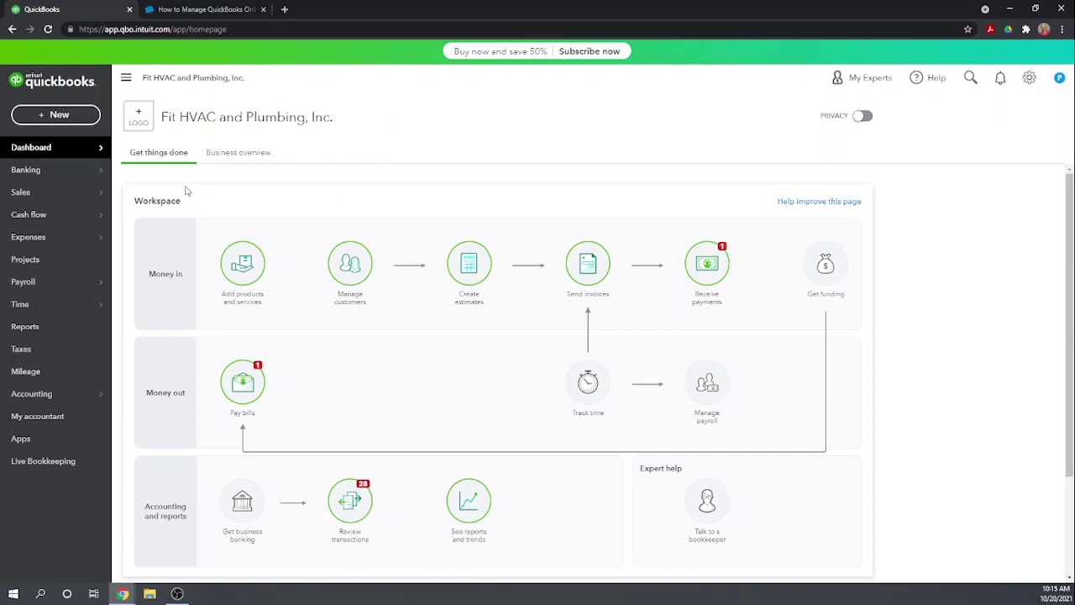
pyautogui.moveTo(34, 169)
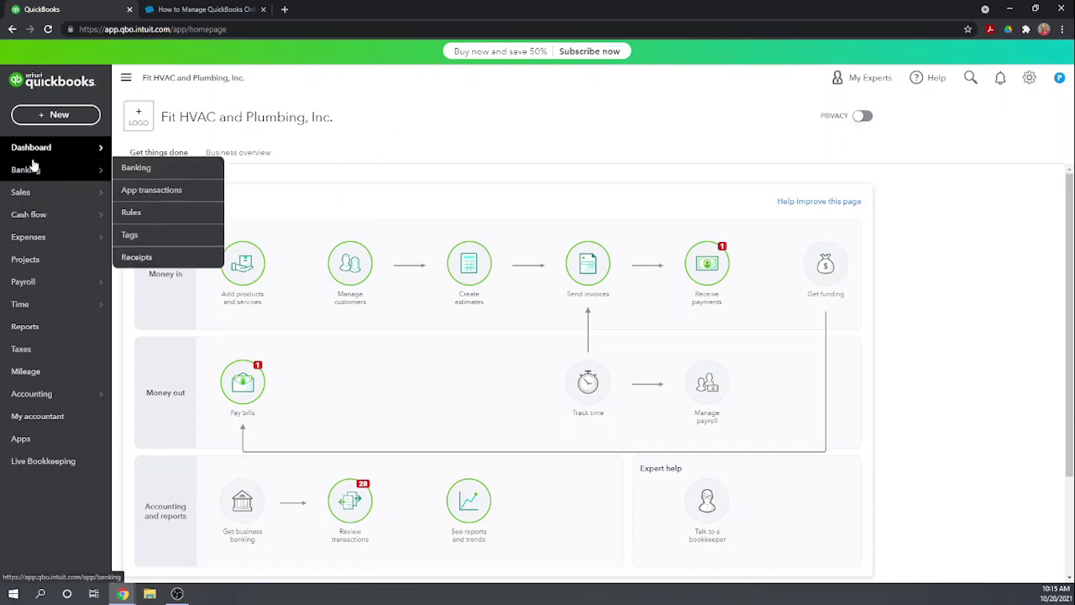
pyautogui.click(150, 171)
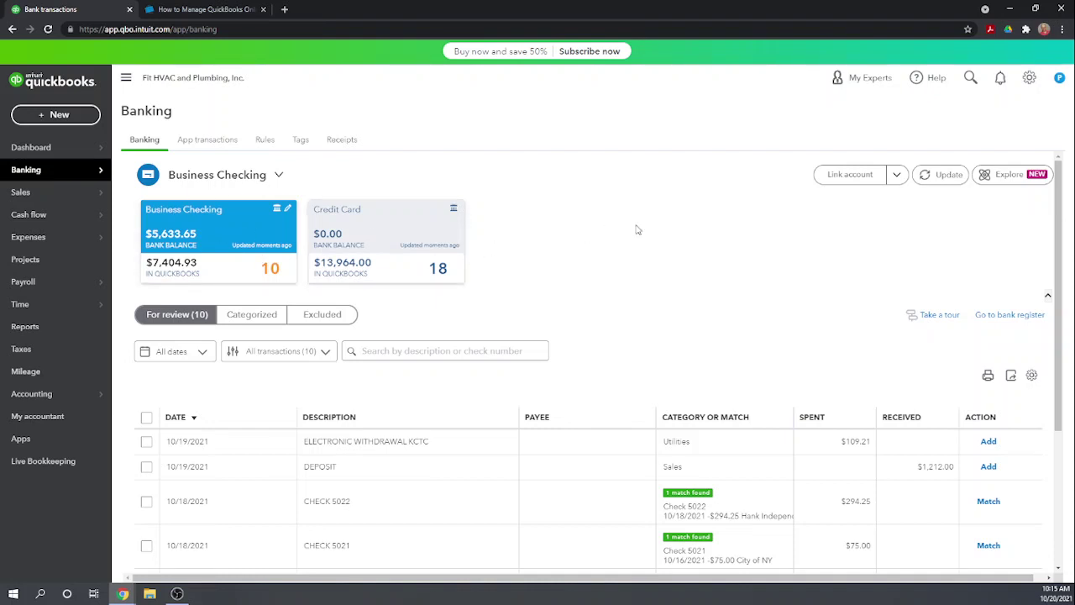
# Step: Look through the Business Checking transactions awaiting review and inspect the details of the ELECTRONIC WITHDRAWAL KCTC entry
pyautogui.scroll(-1, 628, 248)
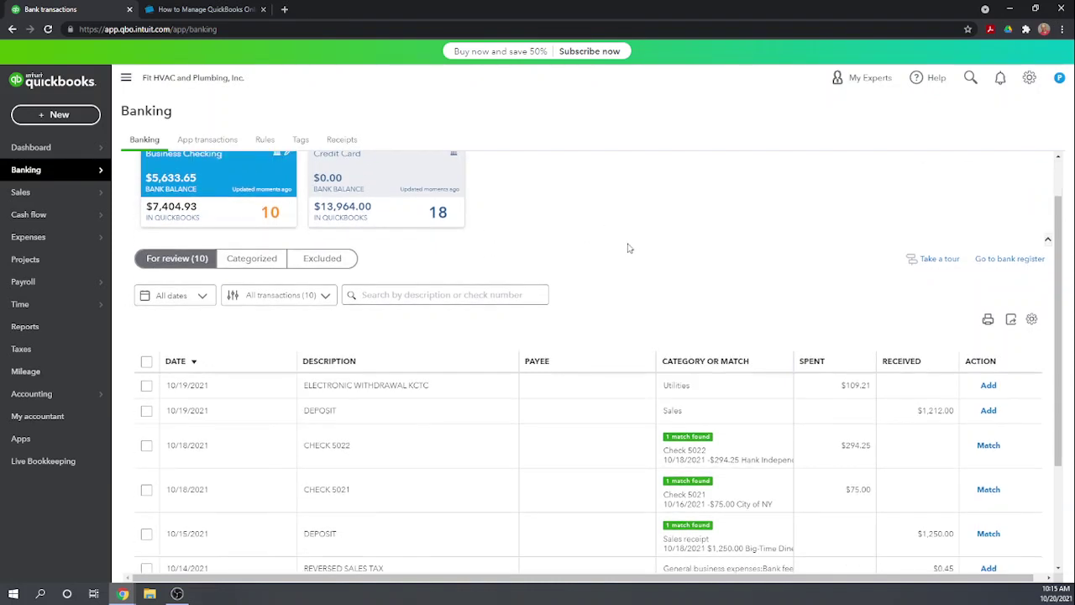
pyautogui.scroll(-3, 623, 245)
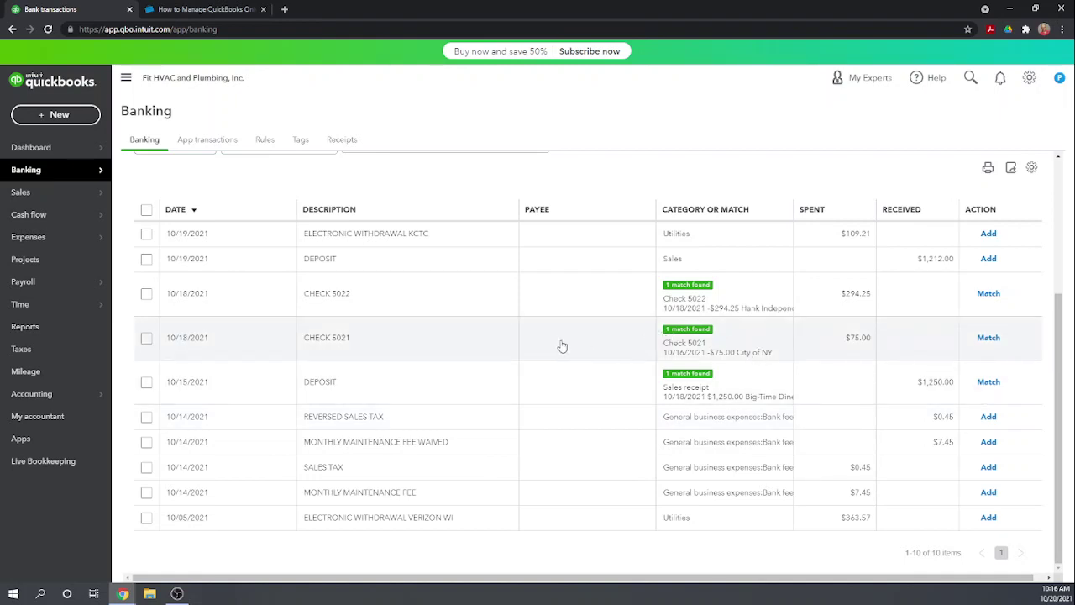
pyautogui.scroll(1, 561, 346)
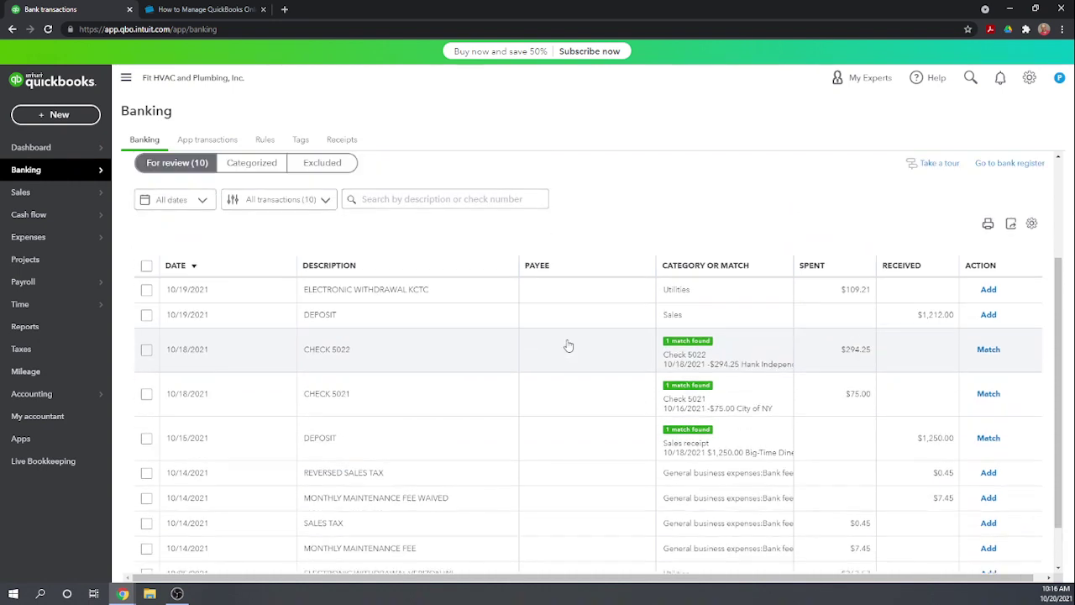
pyautogui.click(458, 296)
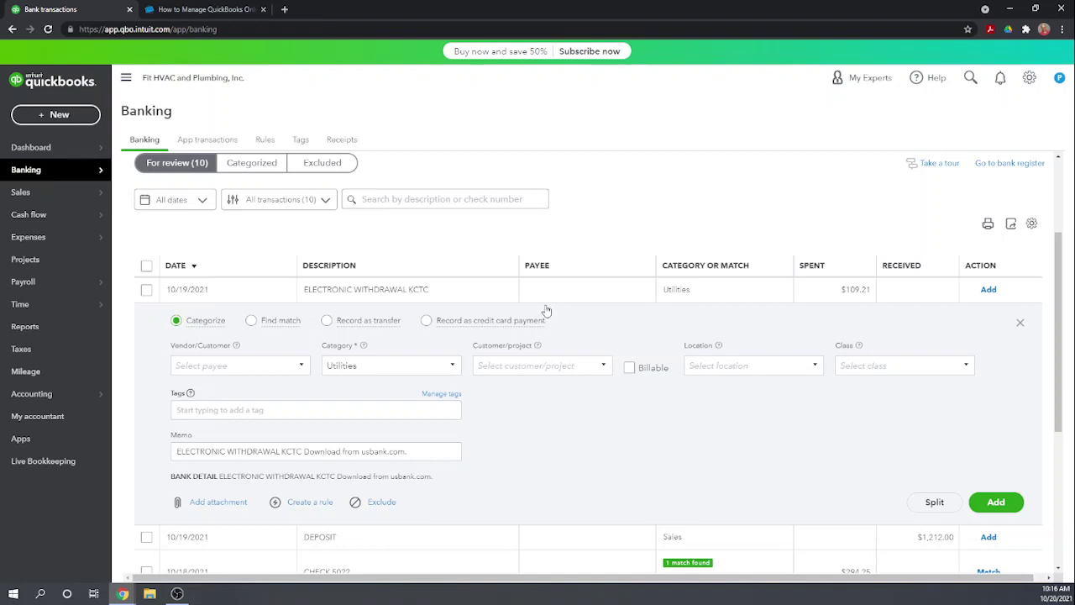
pyautogui.click(468, 300)
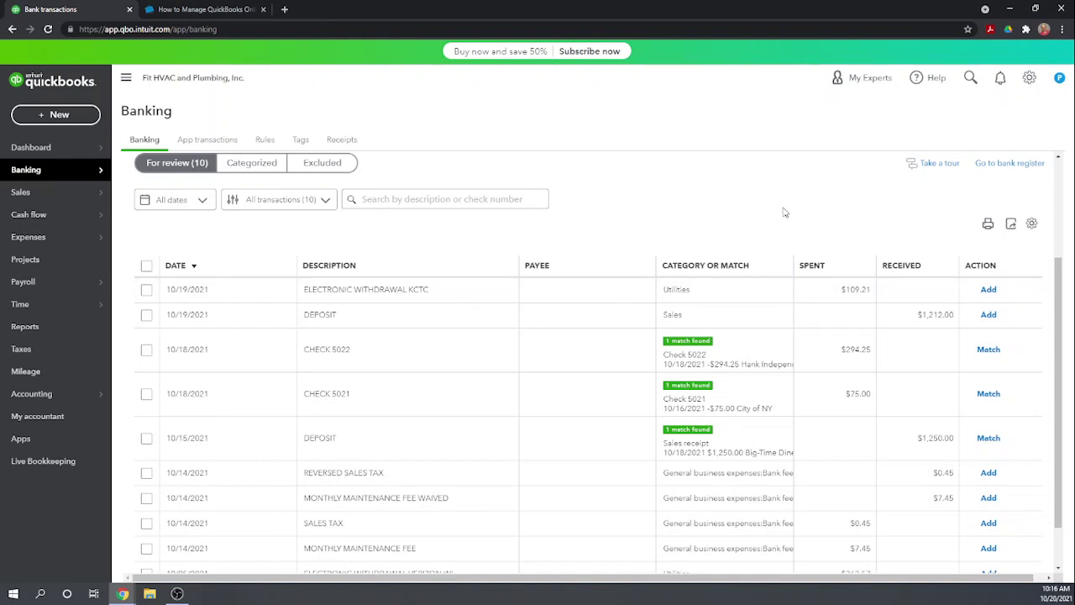
# Step: Open the CHECK 5022 bank transaction and match it to the suggested check record
pyautogui.scroll(-1, 695, 187)
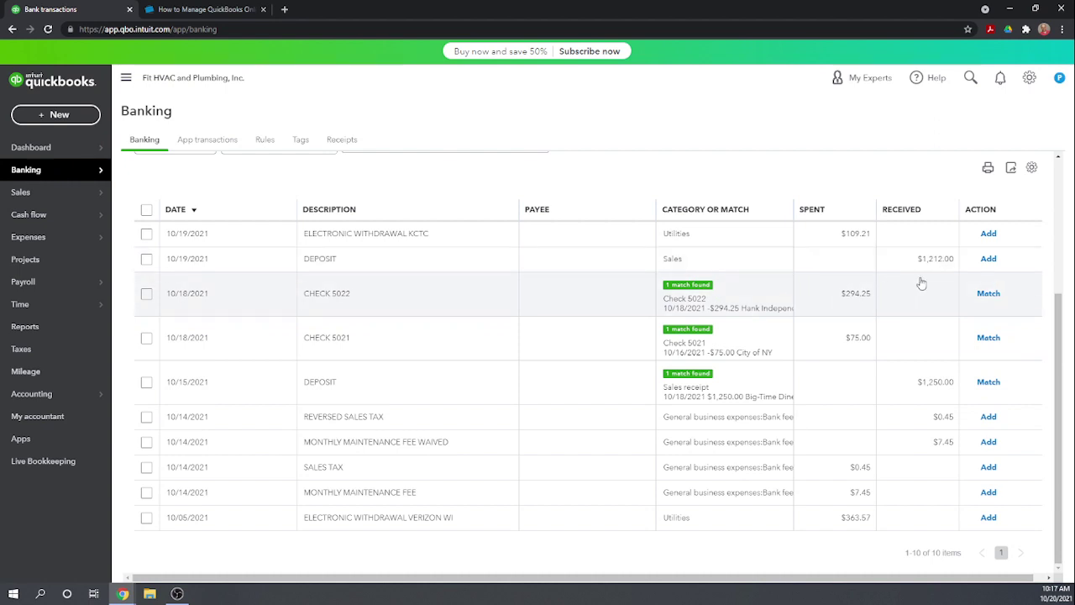
pyautogui.click(461, 301)
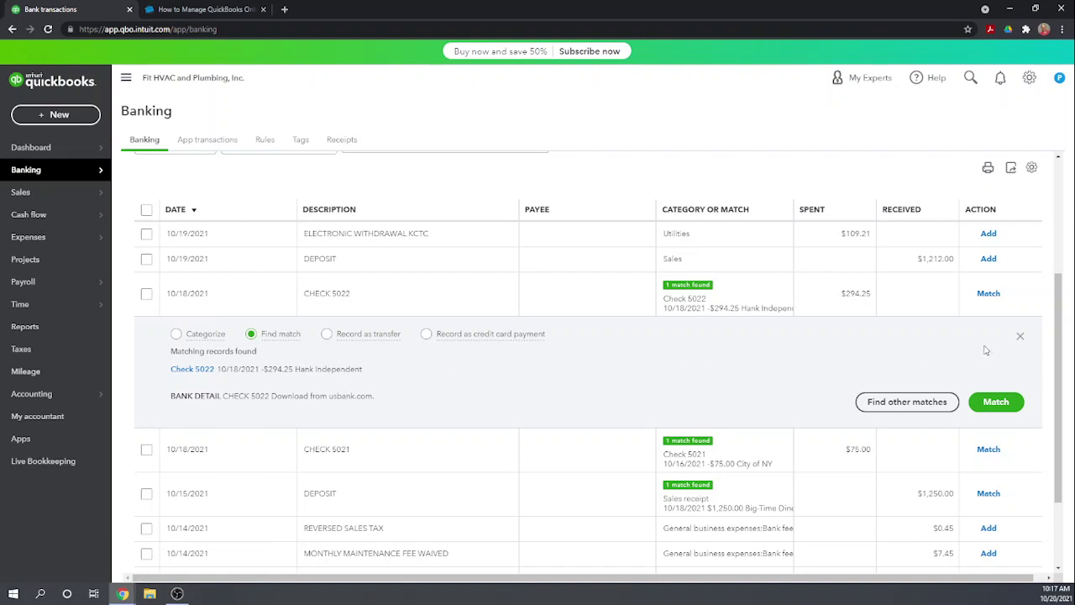
pyautogui.click(997, 403)
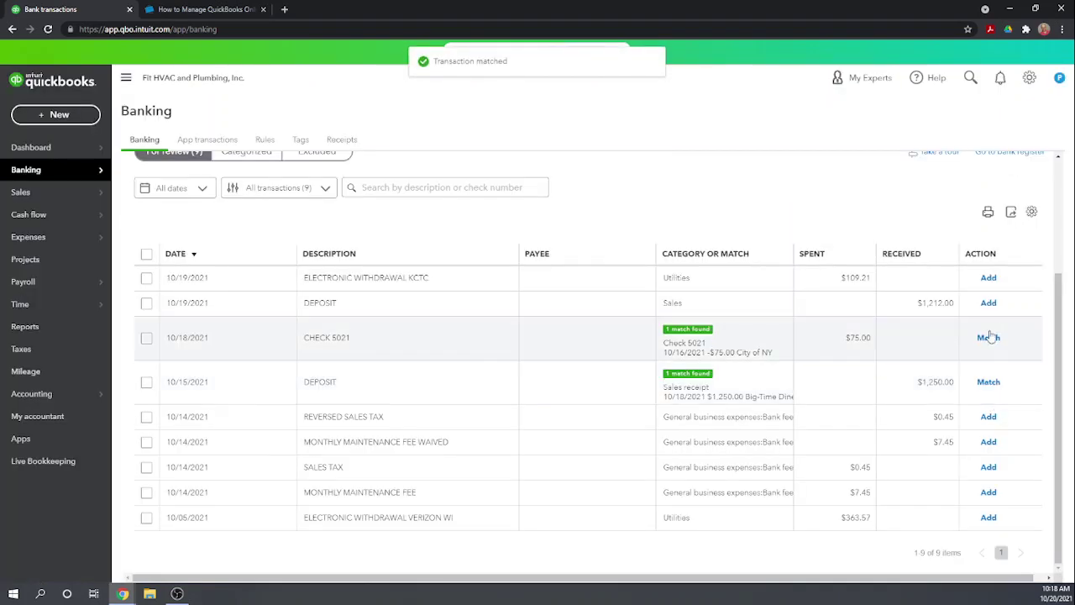
# Step: View the categorized Business Checking transactions and return to the list for review
pyautogui.scroll(3, 240, 223)
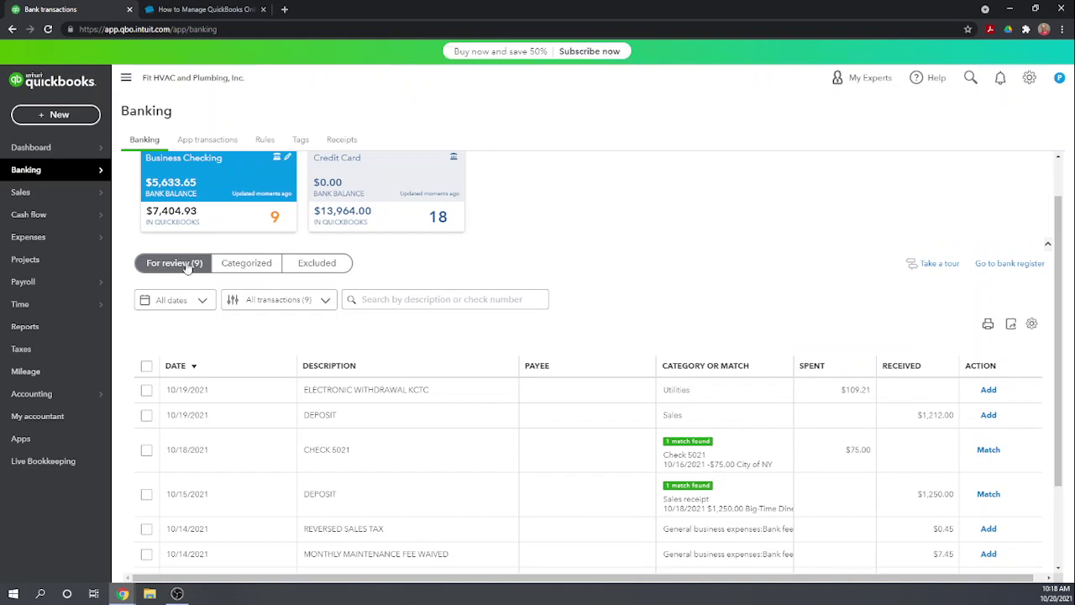
pyautogui.click(254, 268)
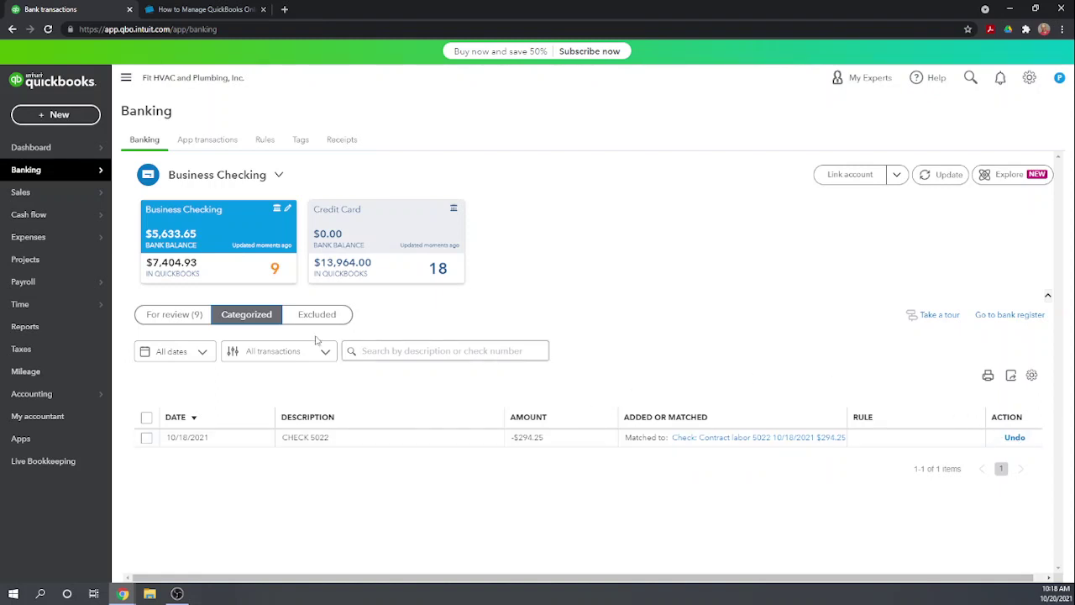
pyautogui.click(174, 317)
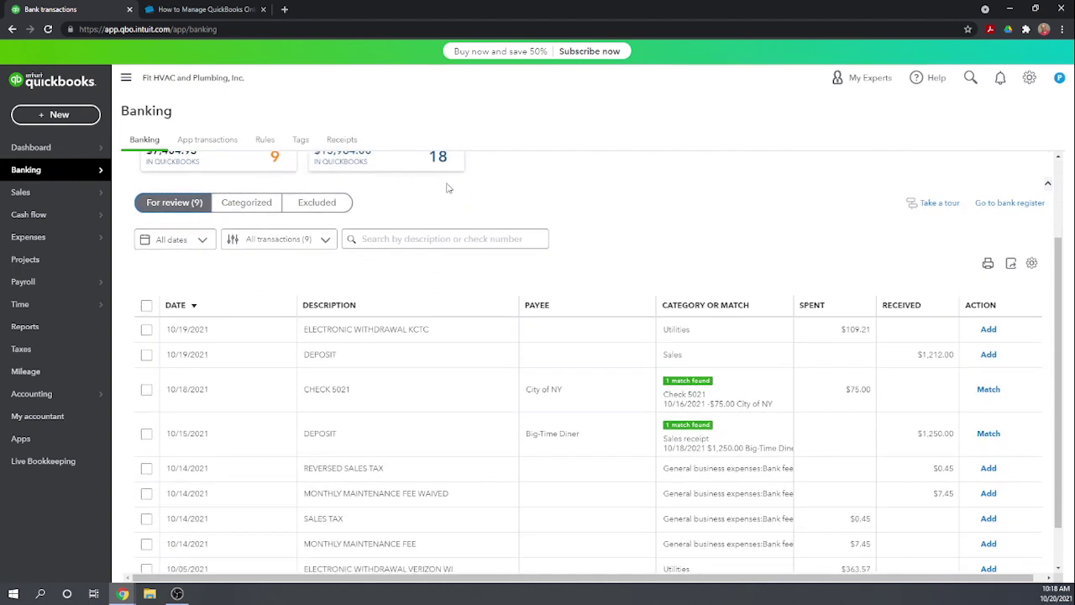
# Step: Examine other possible matches for the CHECK 5021 transaction and leave without saving
pyautogui.scroll(-1, 447, 188)
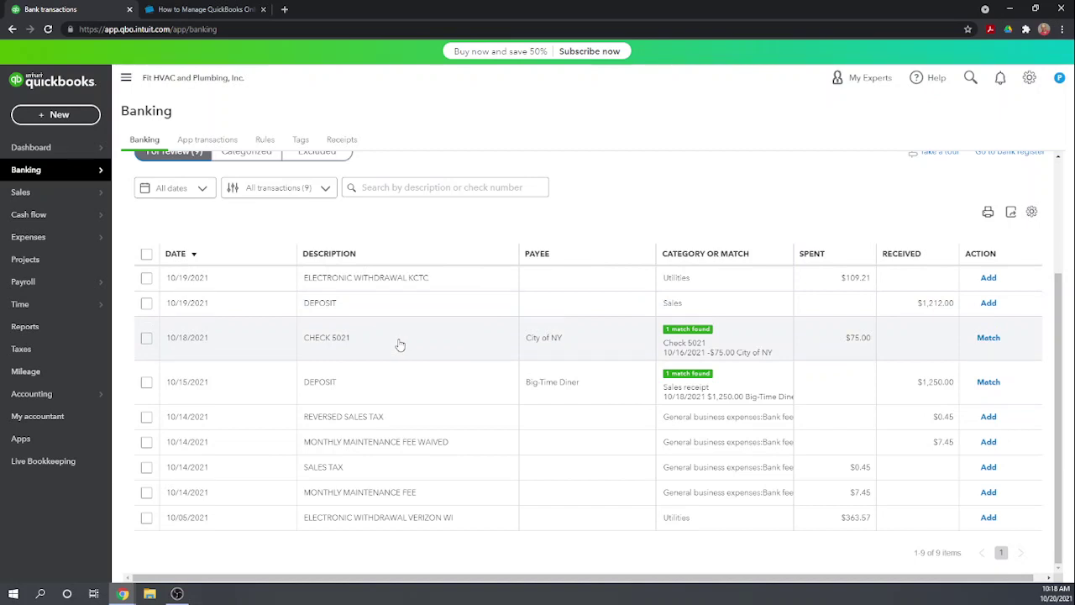
pyautogui.click(399, 345)
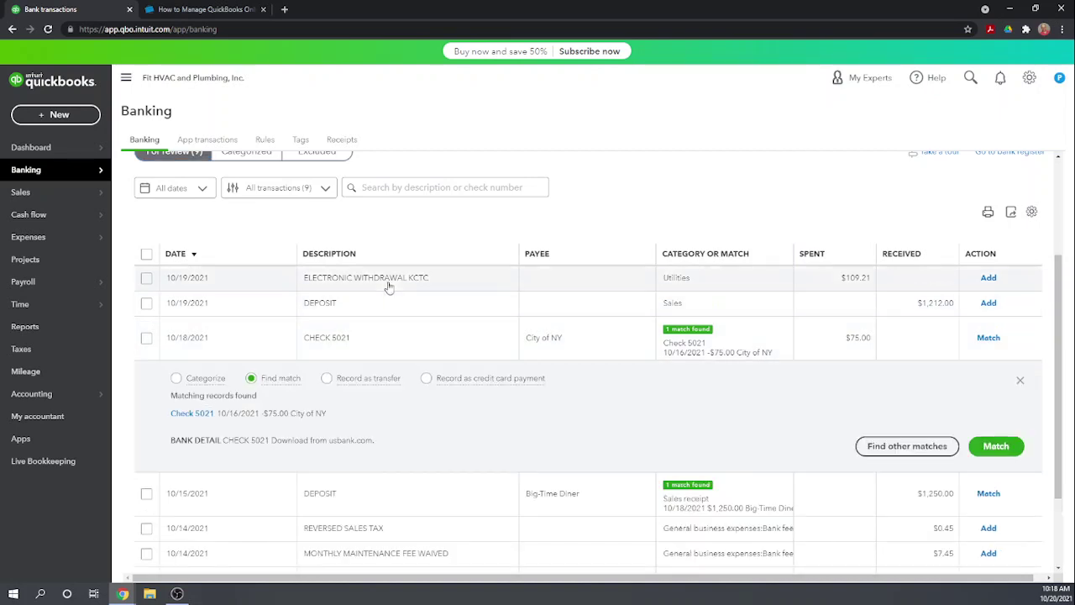
pyautogui.scroll(-1, 382, 303)
pyautogui.scroll(-1, 383, 303)
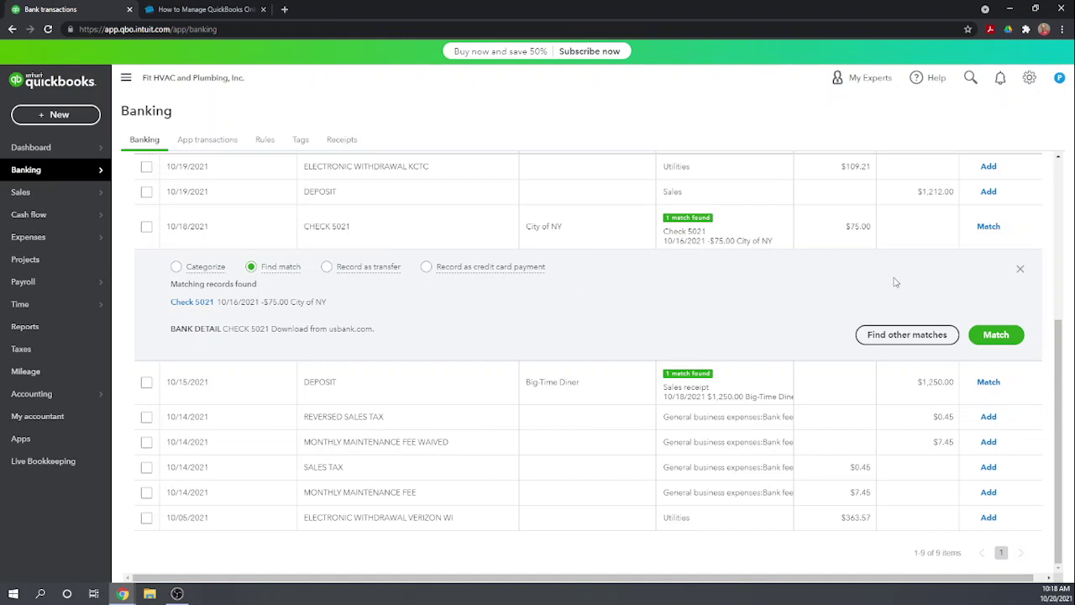
pyautogui.click(907, 336)
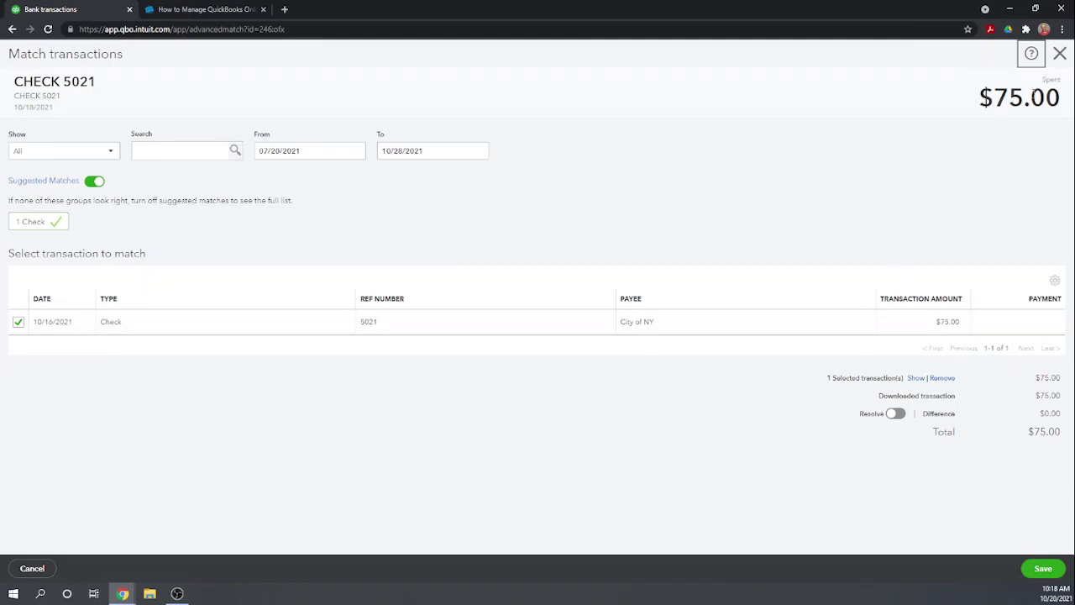
pyautogui.click(1063, 54)
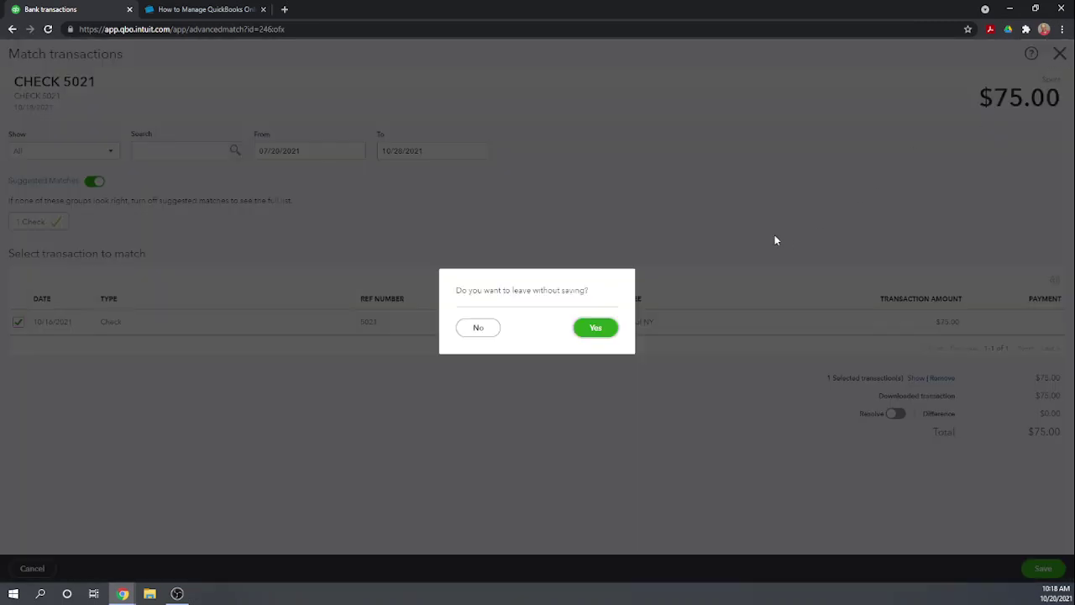
pyautogui.click(609, 328)
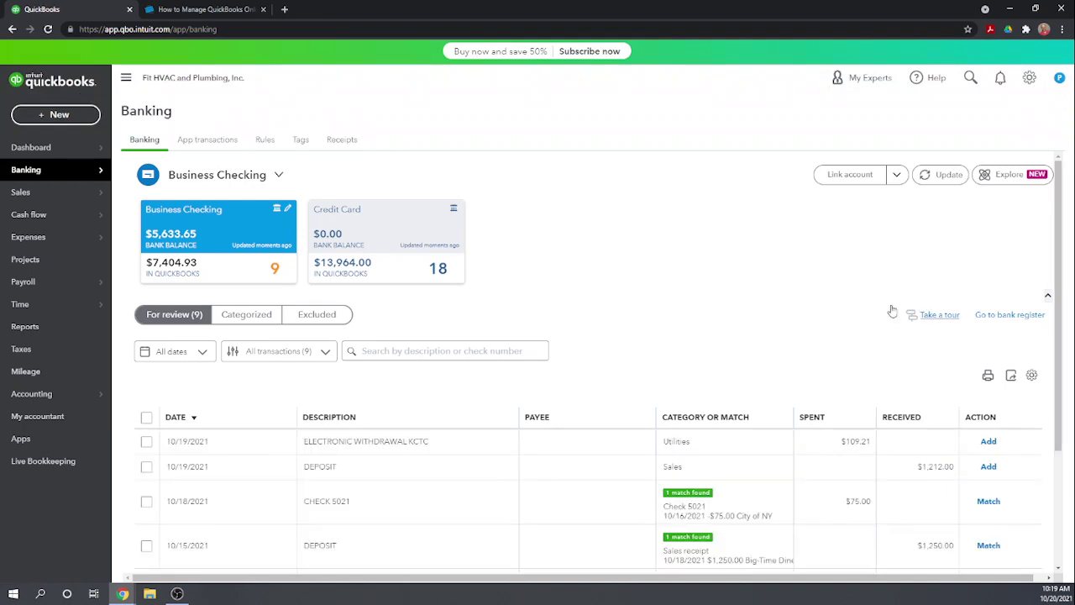
# Step: Match the CHECK 5021 bank transaction to the suggested City of NY check
pyautogui.scroll(-2, 703, 456)
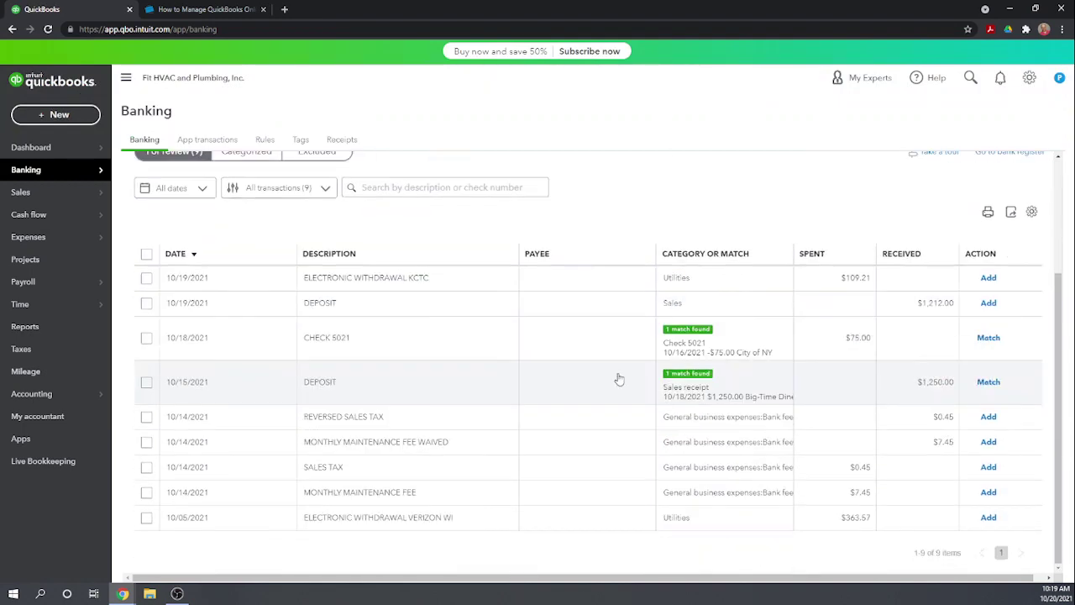
pyautogui.click(465, 339)
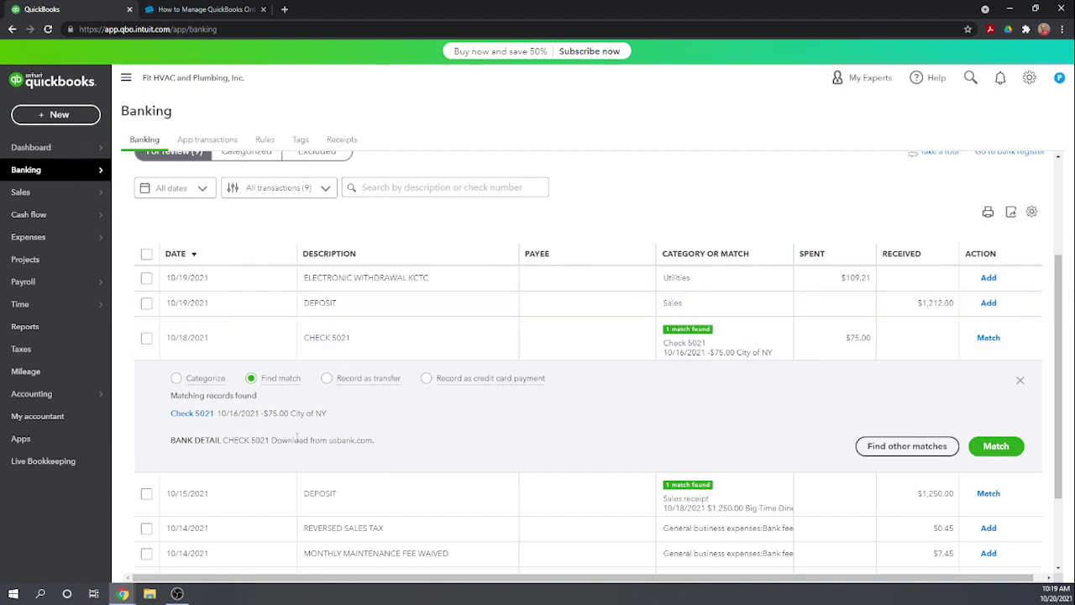
pyautogui.click(995, 446)
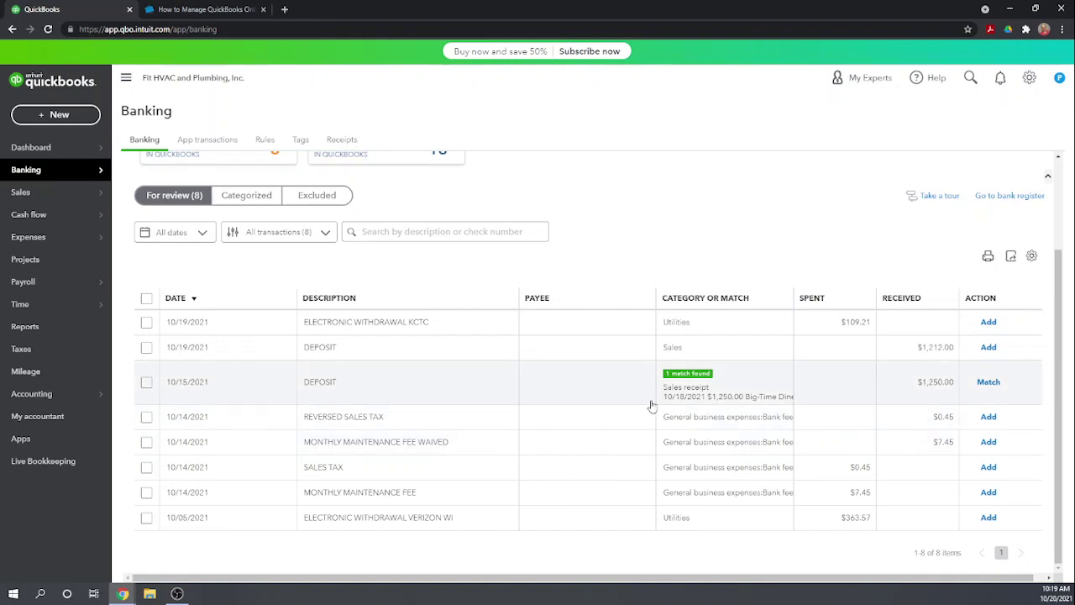
# Step: Examine the suggested and other possible matches for the 10/15/2021 deposit and leave without saving
pyautogui.click(436, 384)
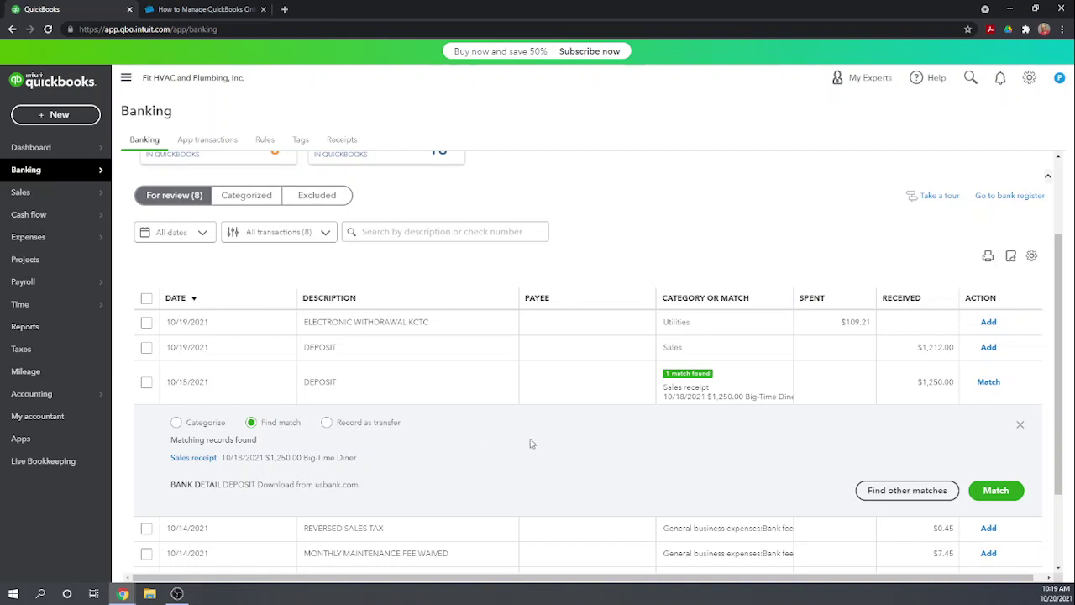
pyautogui.scroll(-1, 530, 443)
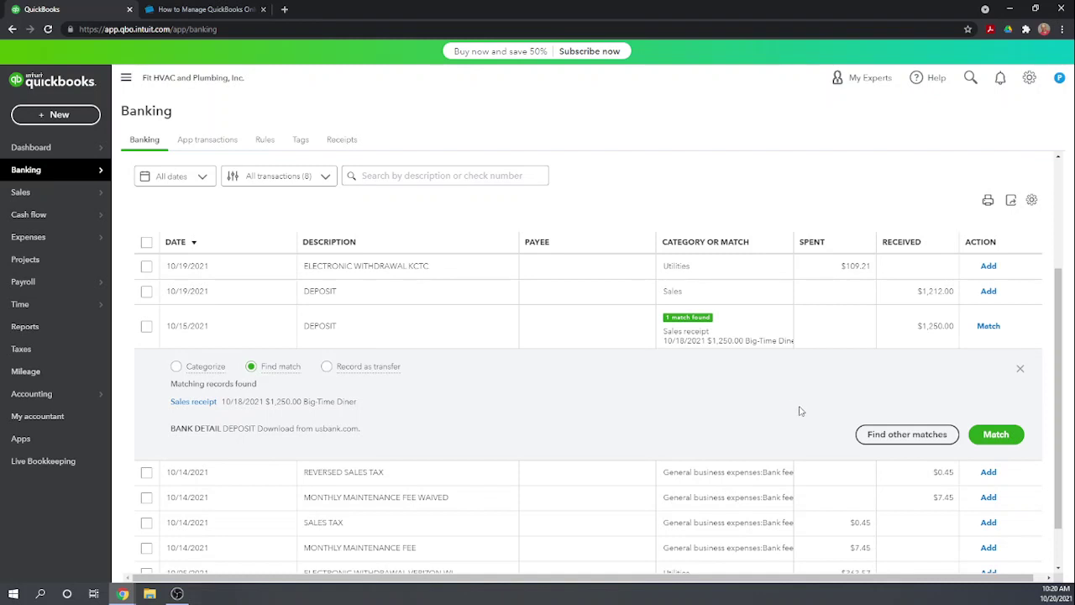
pyautogui.click(905, 435)
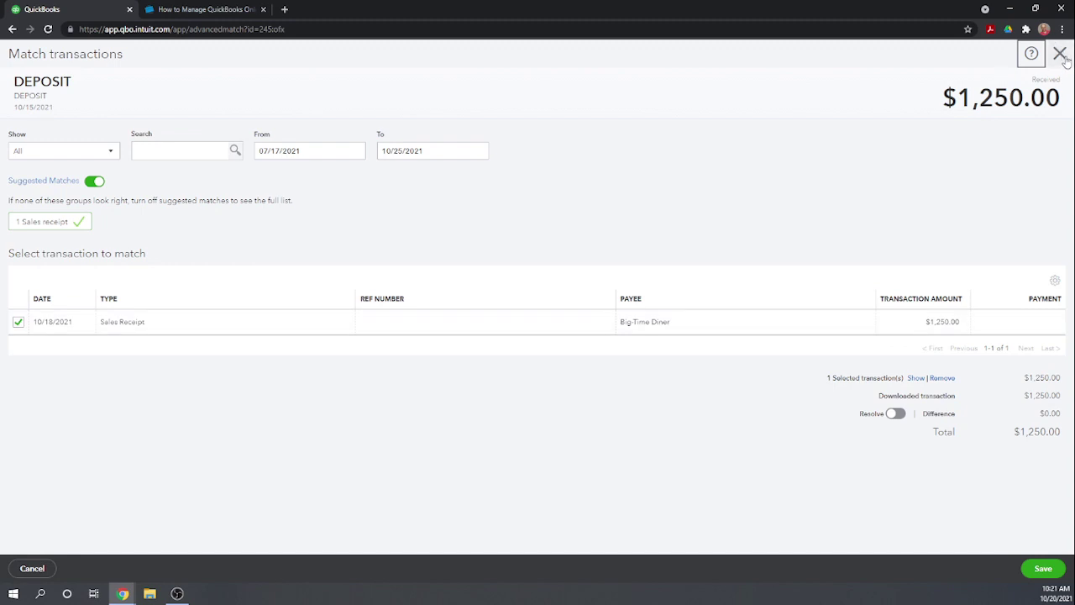
pyautogui.click(1059, 54)
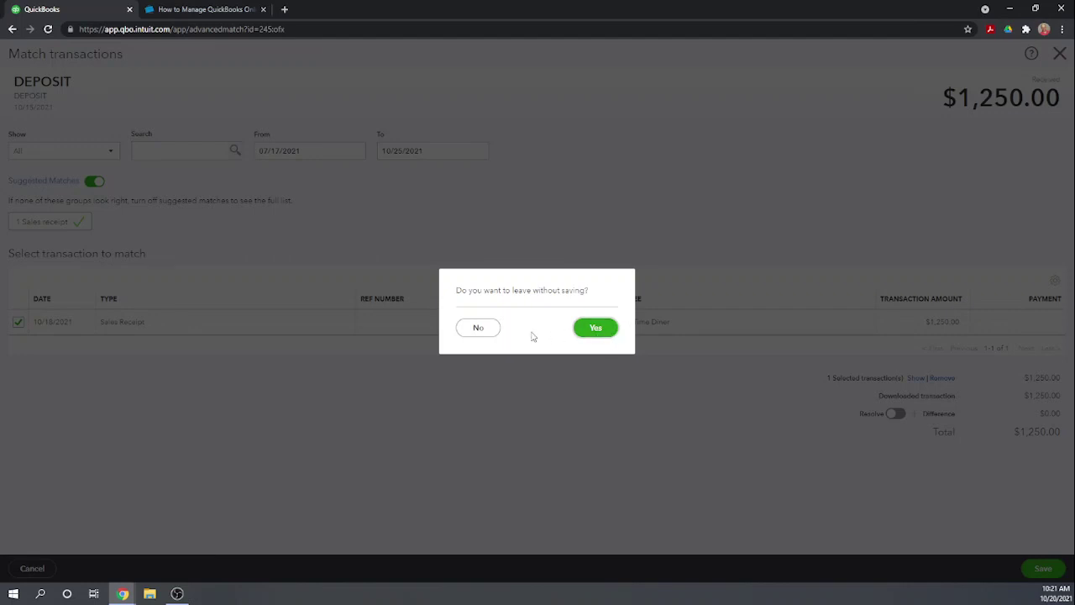
pyautogui.click(597, 329)
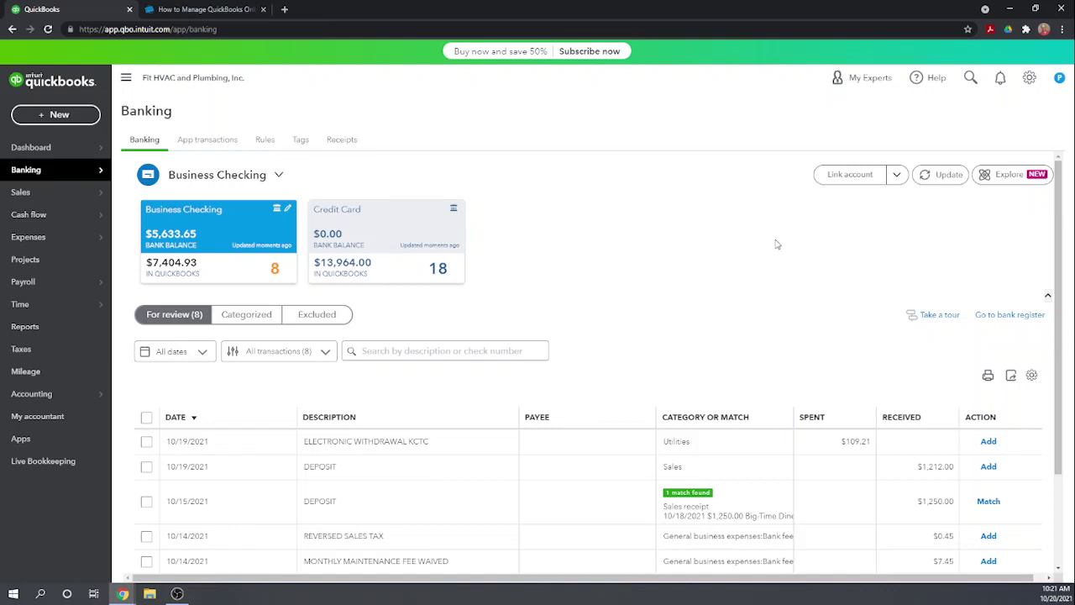
# Step: Match the 10/15/2021 deposit to the suggested Big-Time Diner sales receipt
pyautogui.scroll(-2, 776, 243)
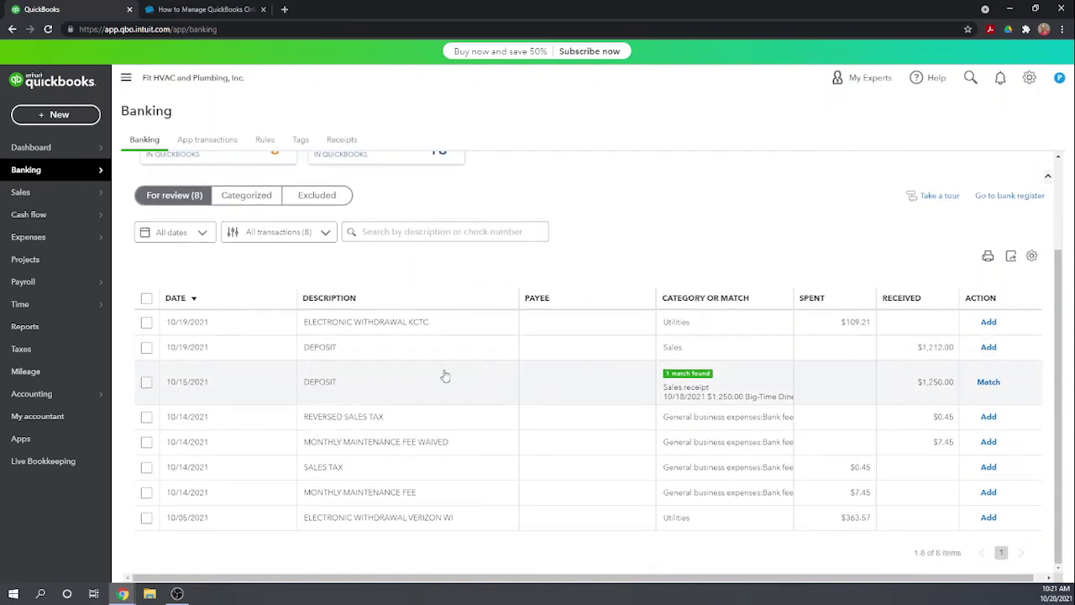
pyautogui.click(989, 382)
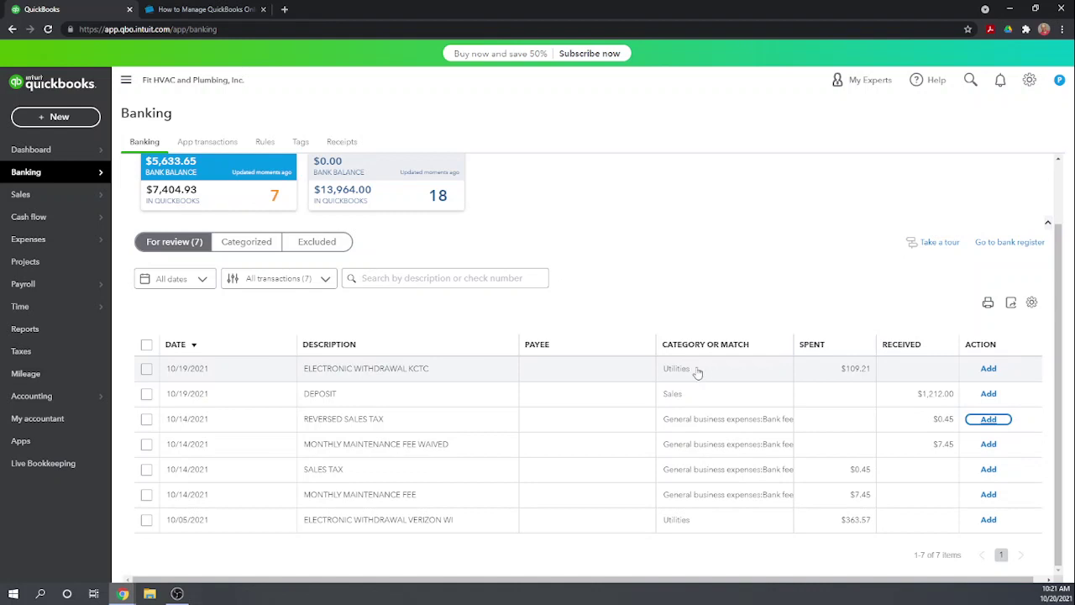
# Step: Add KCTC as a new vendor and assign it as payee of the ELECTRONIC WITHDRAWAL KCTC transaction
pyautogui.click(437, 379)
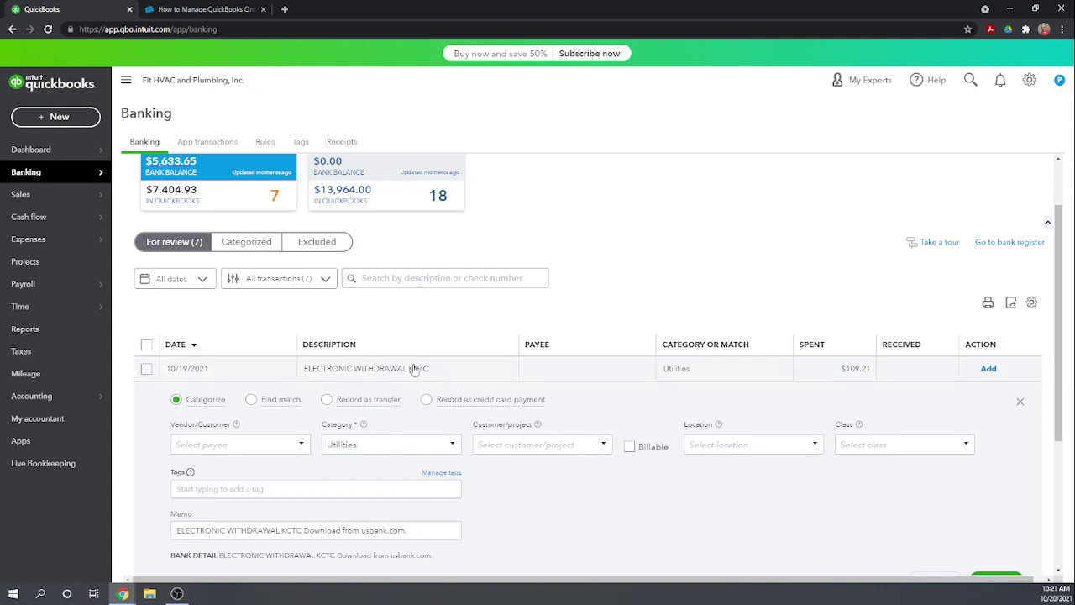
pyautogui.click(218, 443)
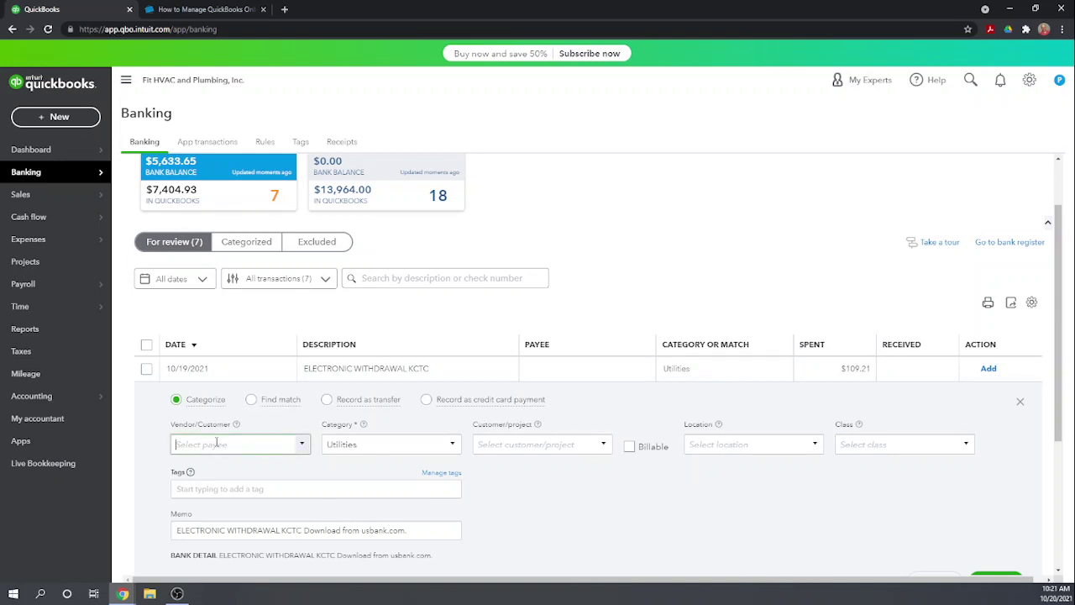
pyautogui.write('KCTC')
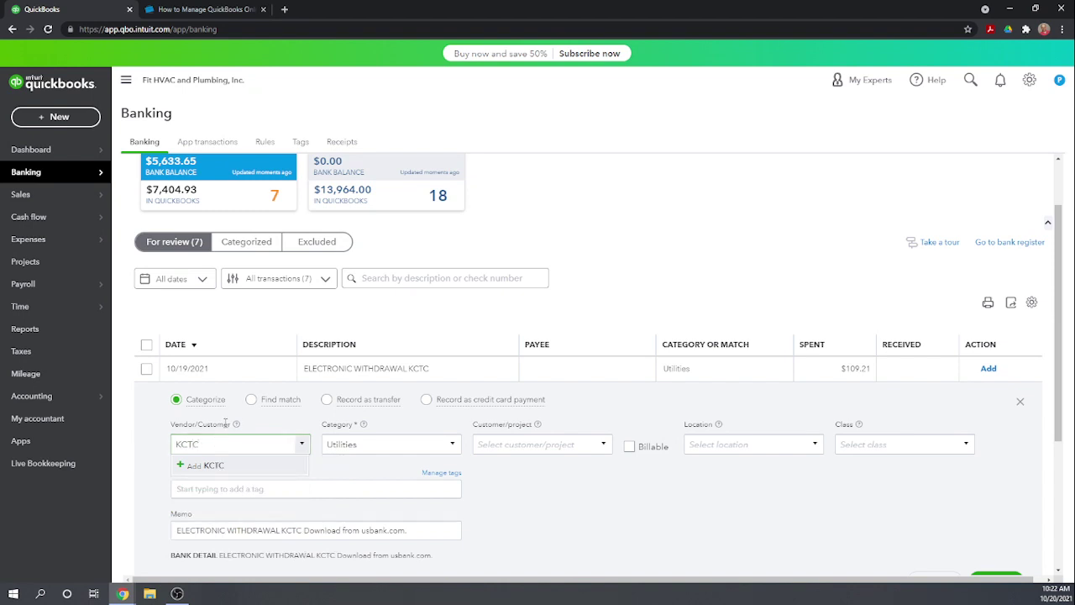
pyautogui.click(207, 469)
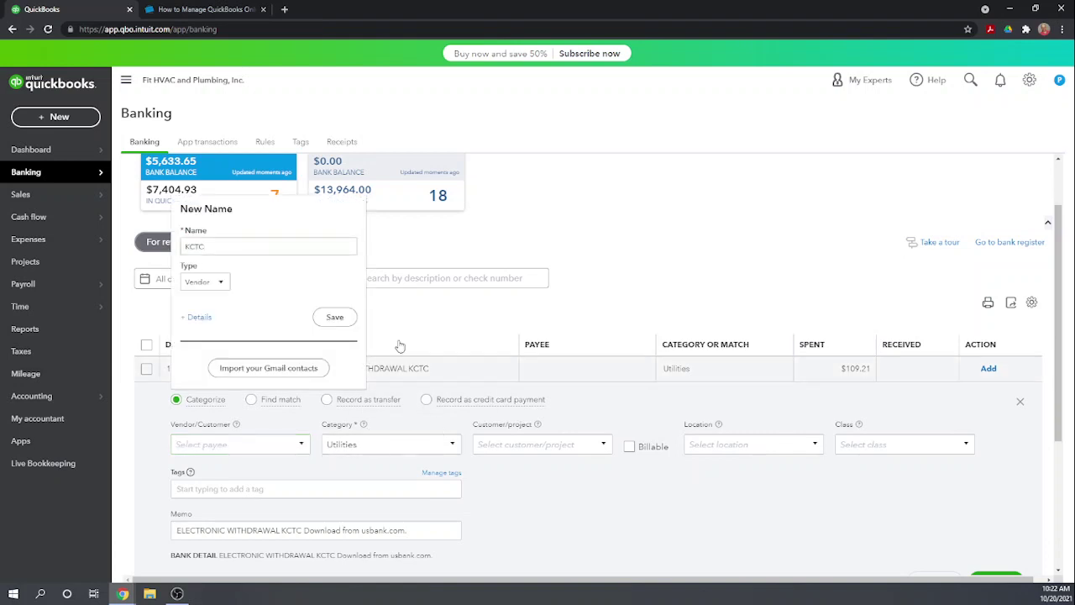
pyautogui.click(334, 317)
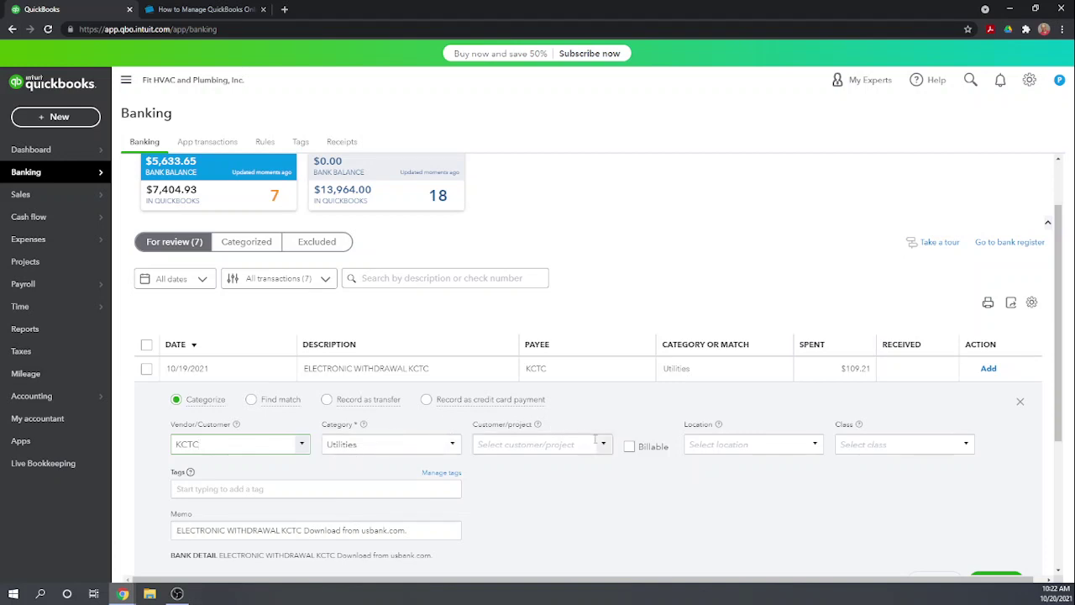
# Step: Assign the Administrative class and New York location to the ELECTRONIC WITHDRAWAL KCTC transaction and add it to the books
pyautogui.click(966, 444)
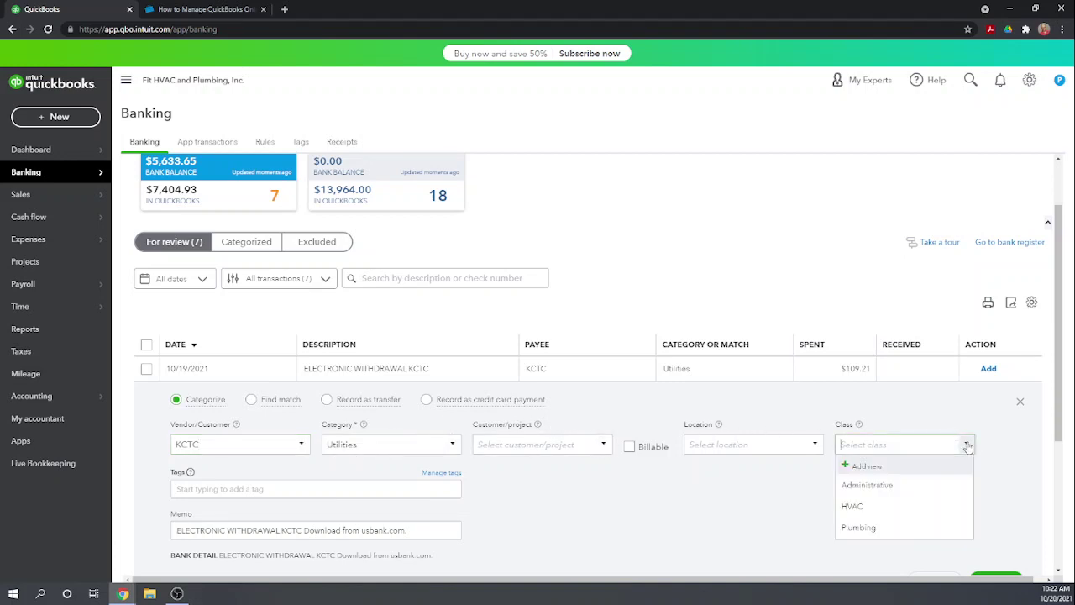
pyautogui.click(853, 485)
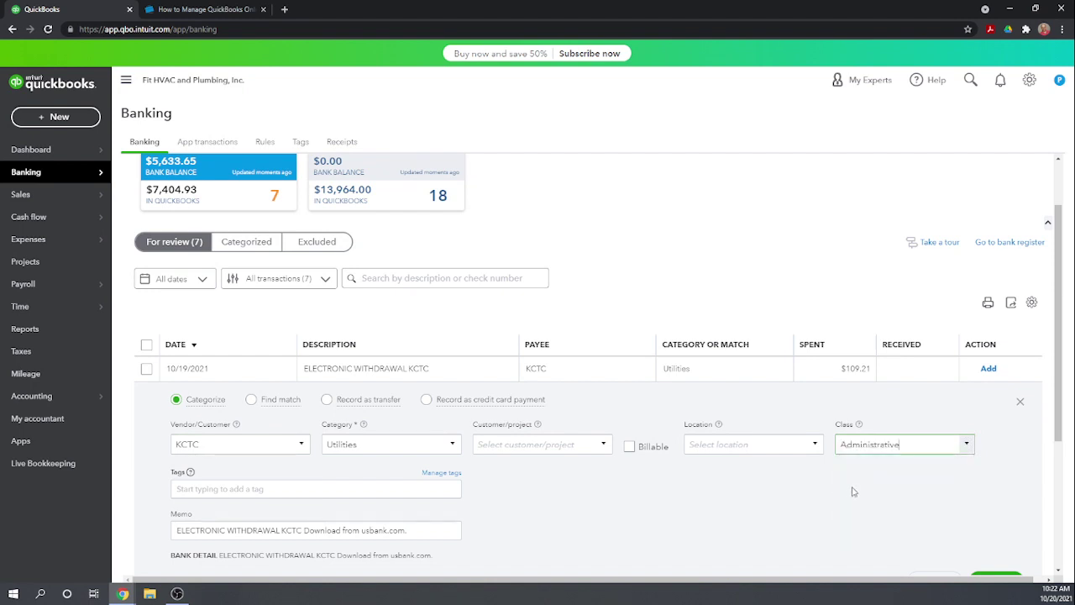
pyautogui.click(814, 444)
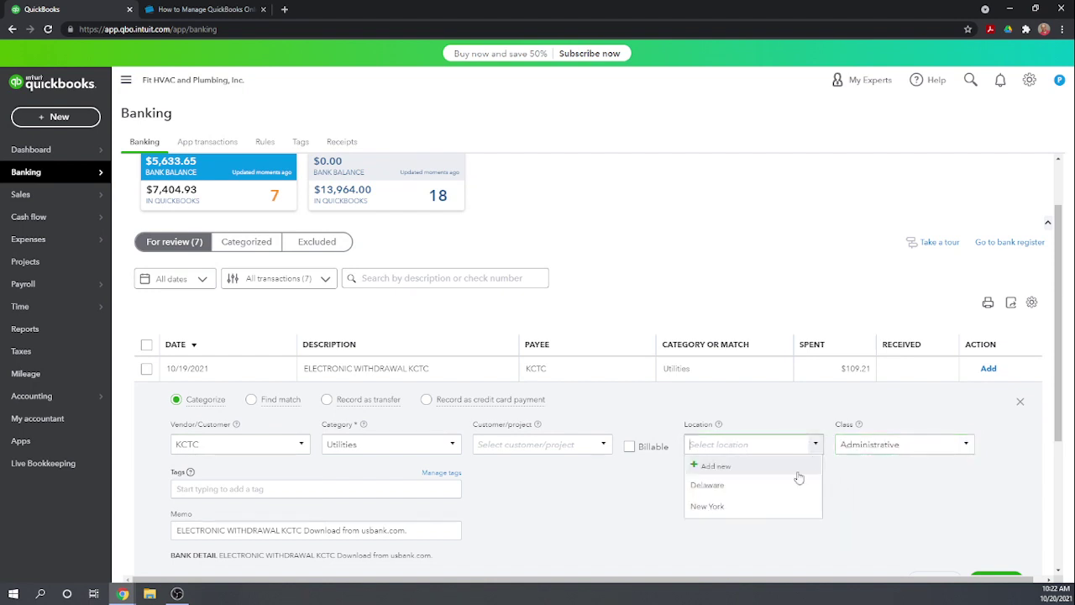
pyautogui.click(743, 508)
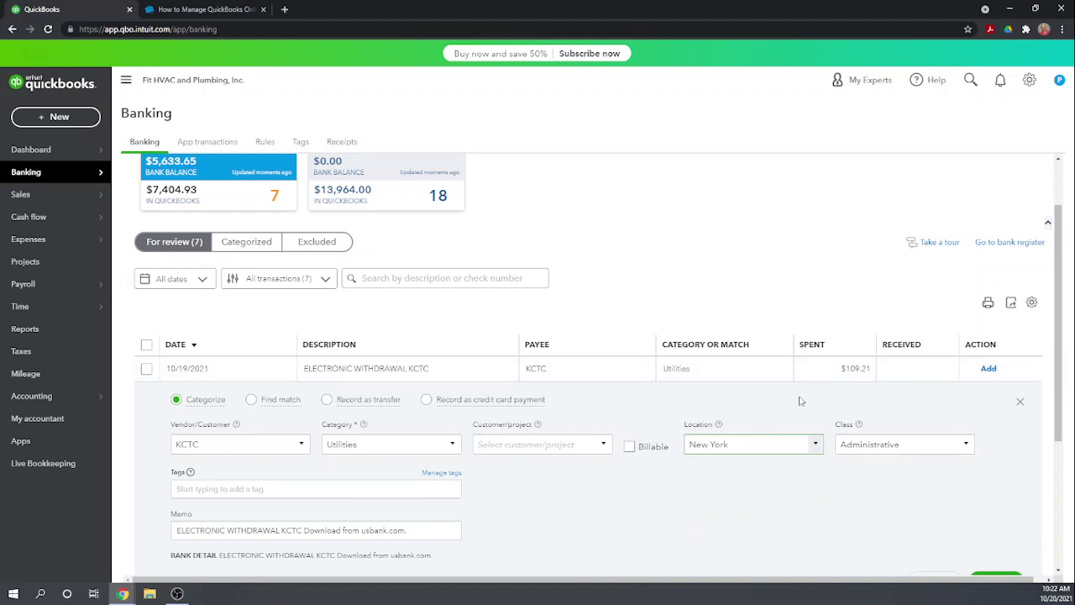
pyautogui.scroll(-1, 576, 420)
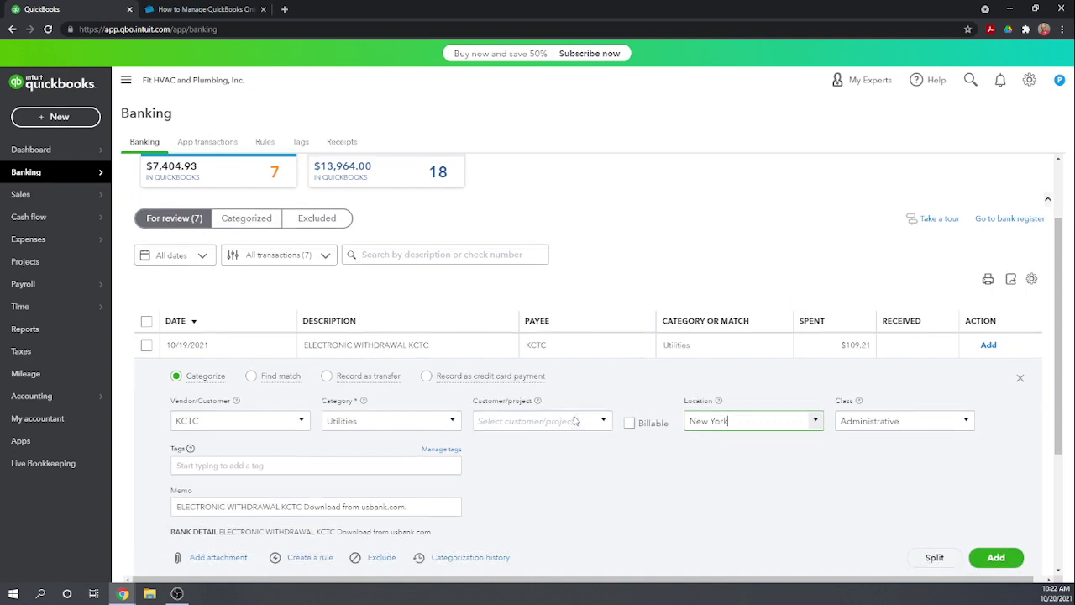
pyautogui.scroll(-1, 575, 420)
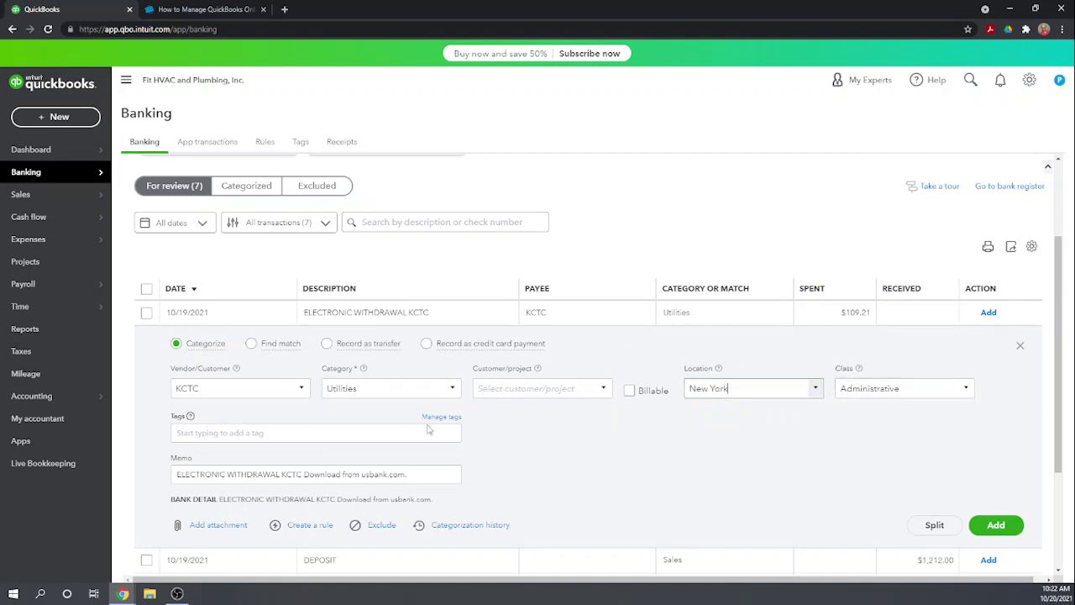
pyautogui.scroll(-1, 710, 418)
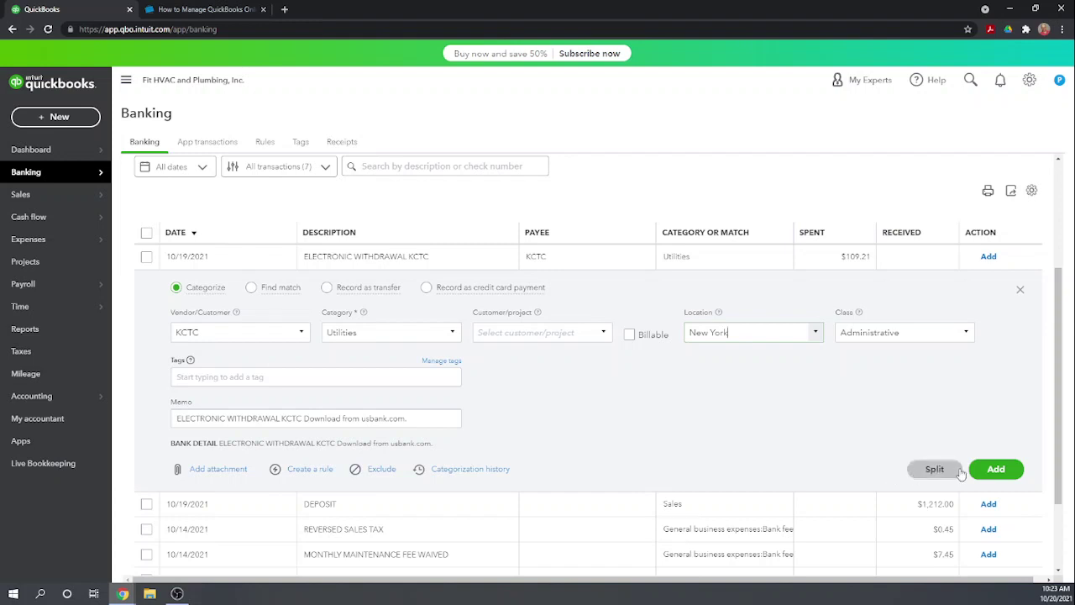
pyautogui.click(999, 468)
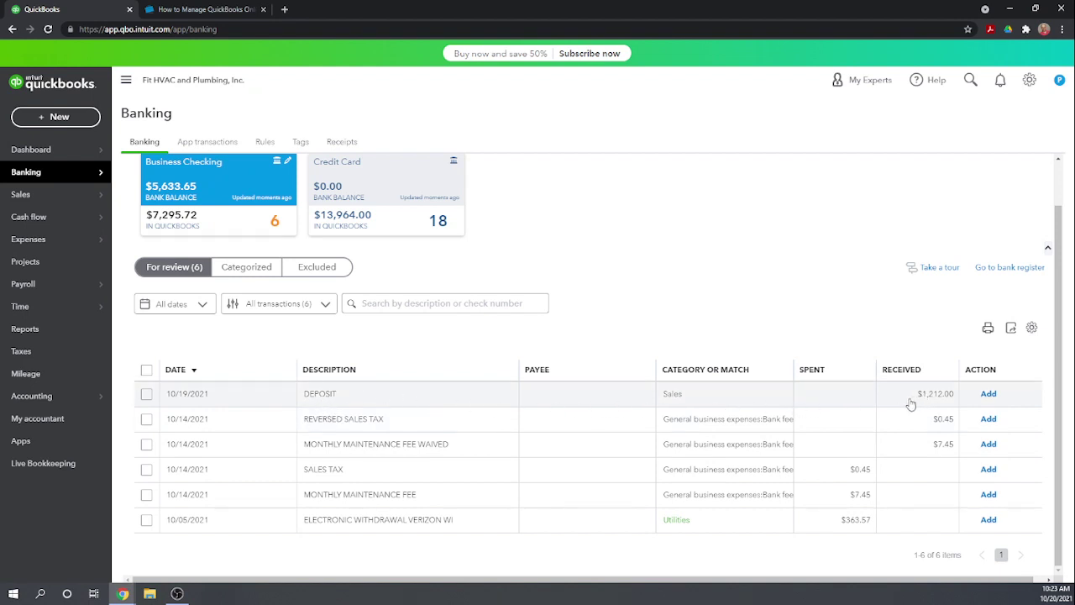
# Step: Look for existing records matching the 10/19/2021 deposit and leave the match search without saving
pyautogui.click(395, 396)
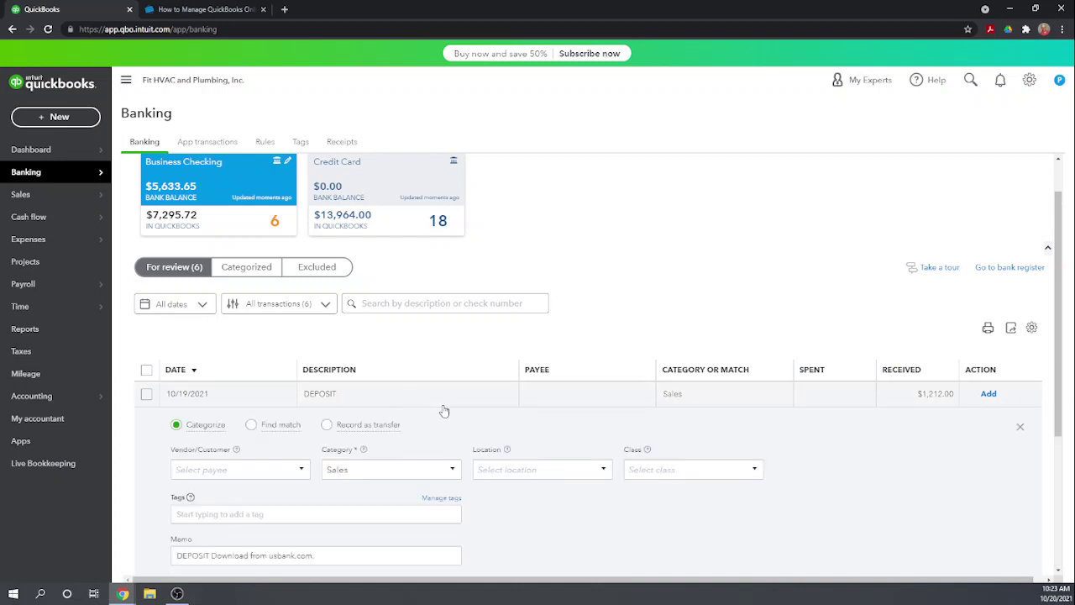
pyautogui.scroll(-2, 451, 410)
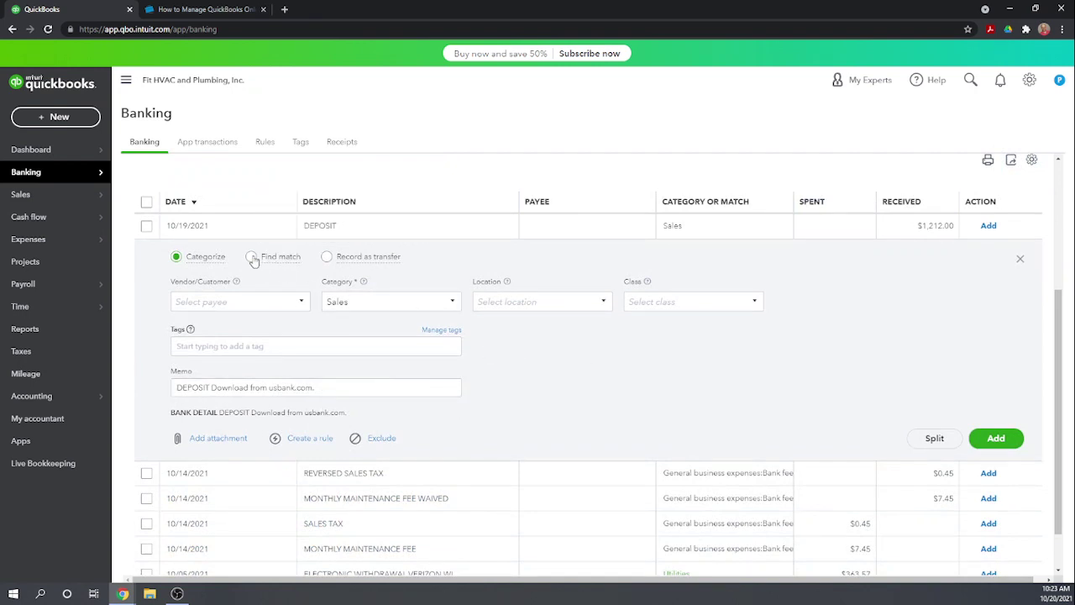
pyautogui.click(252, 257)
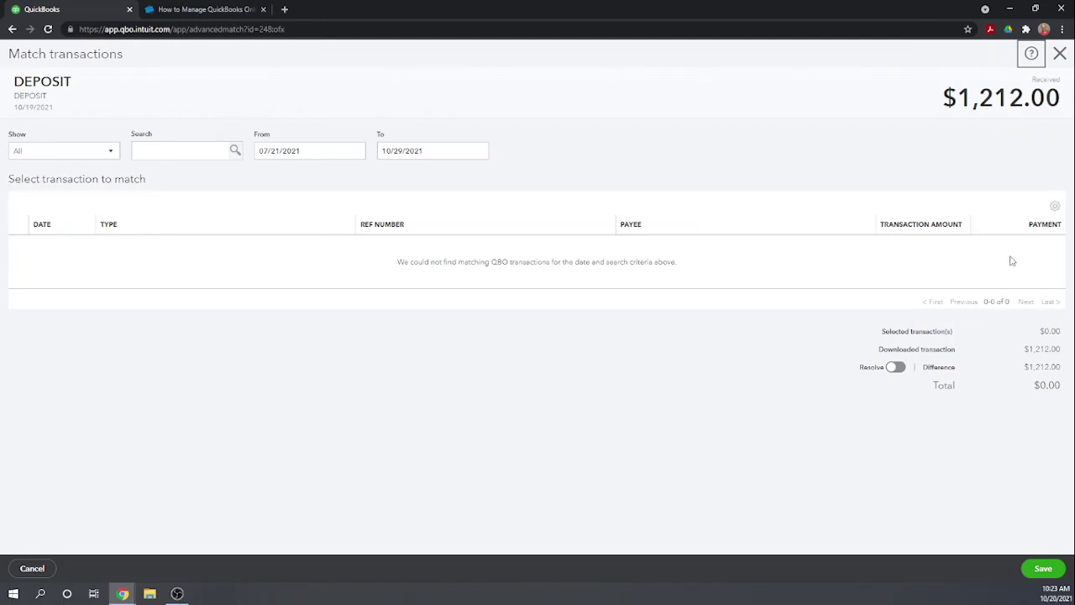
pyautogui.click(1059, 55)
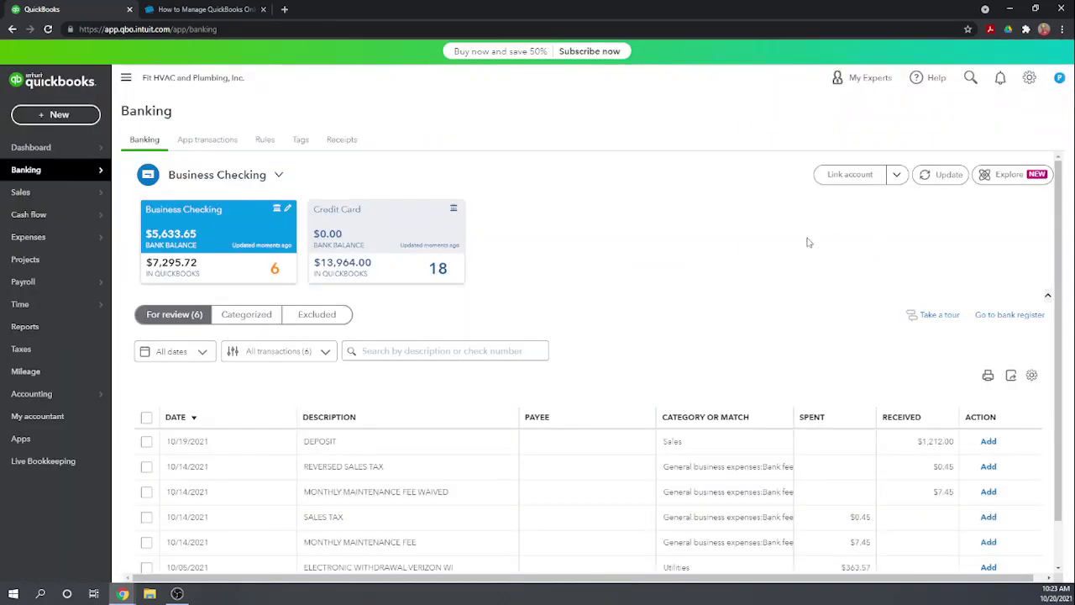
# Step: Categorize the 10/19/2021 deposit as 310 Additional paid in capital
pyautogui.scroll(-1, 763, 216)
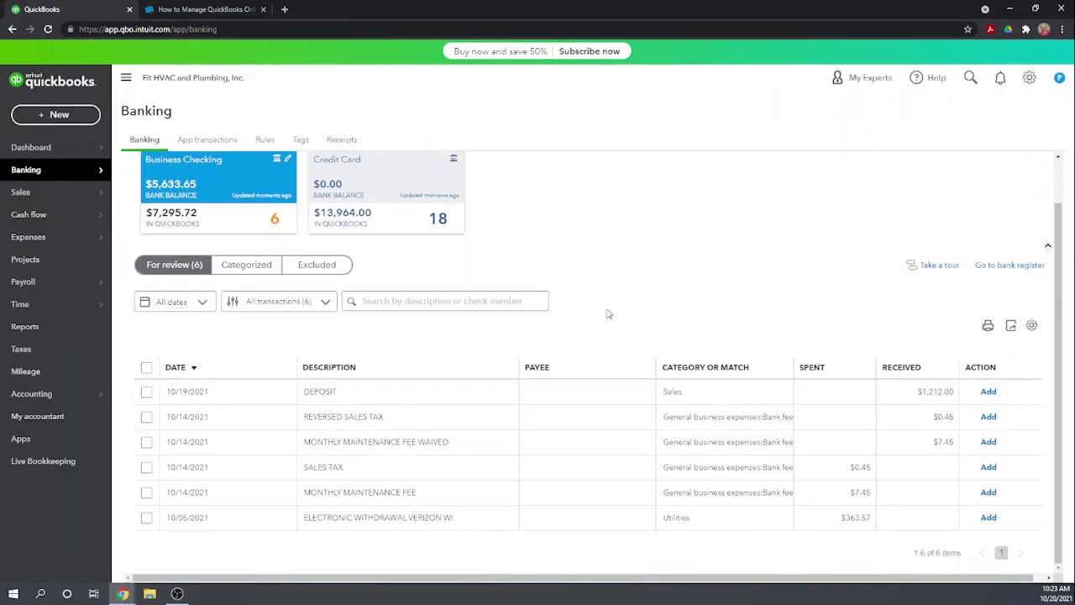
pyautogui.click(438, 397)
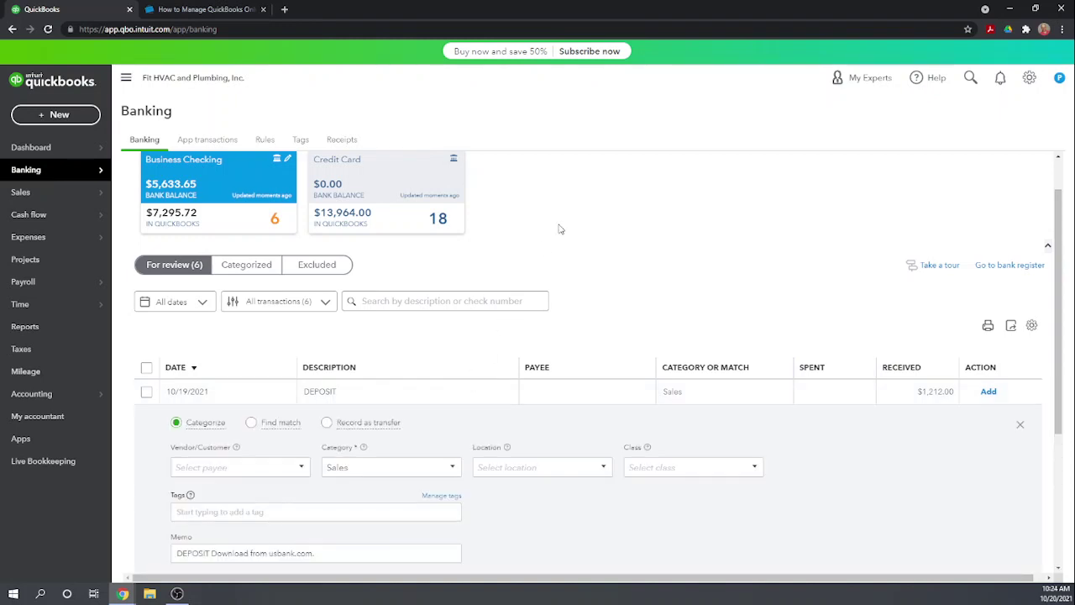
pyautogui.scroll(-2, 558, 277)
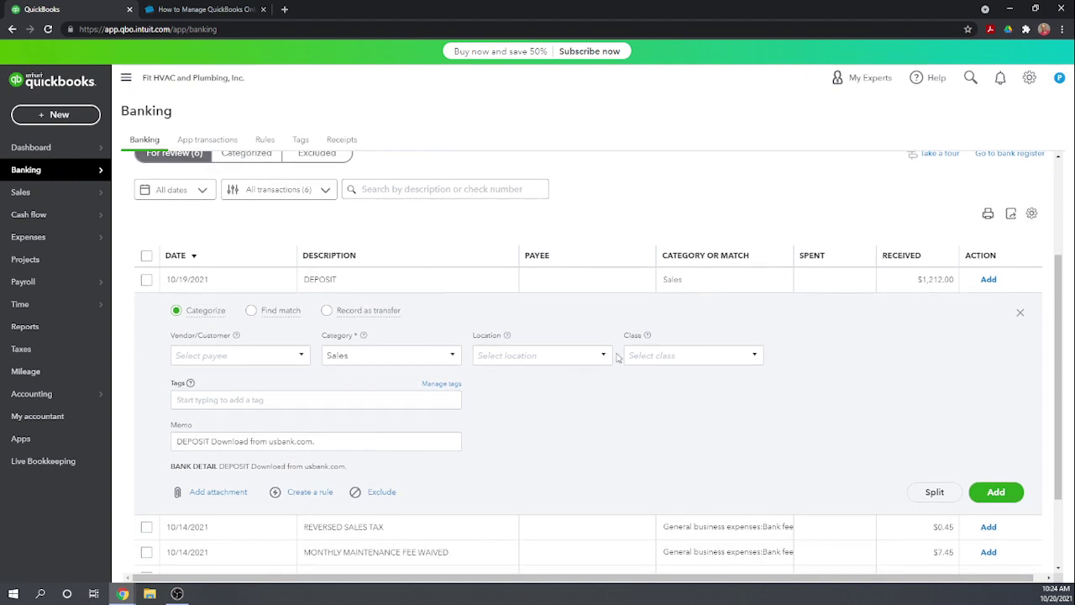
pyautogui.click(453, 356)
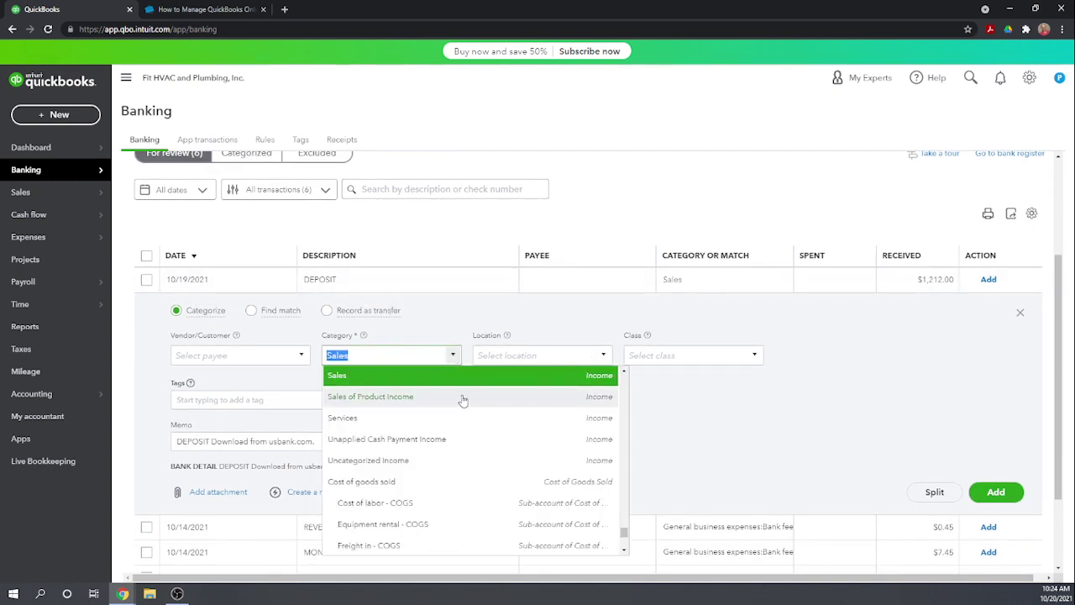
pyautogui.scroll(-2, 461, 400)
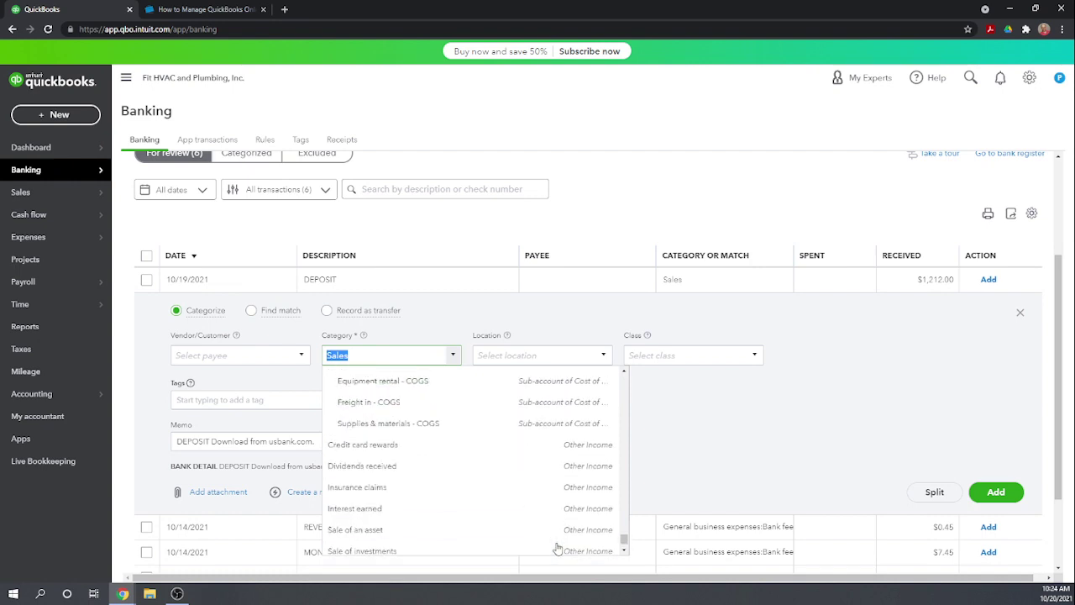
pyautogui.scroll(-3, 557, 547)
pyautogui.scroll(-5, 559, 545)
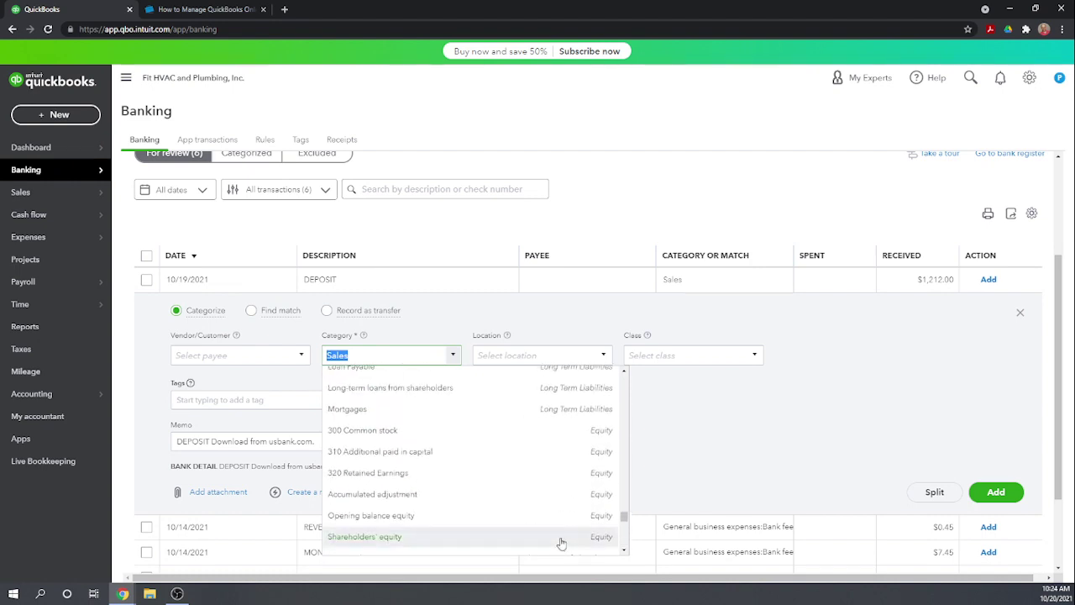
pyautogui.scroll(-2, 561, 543)
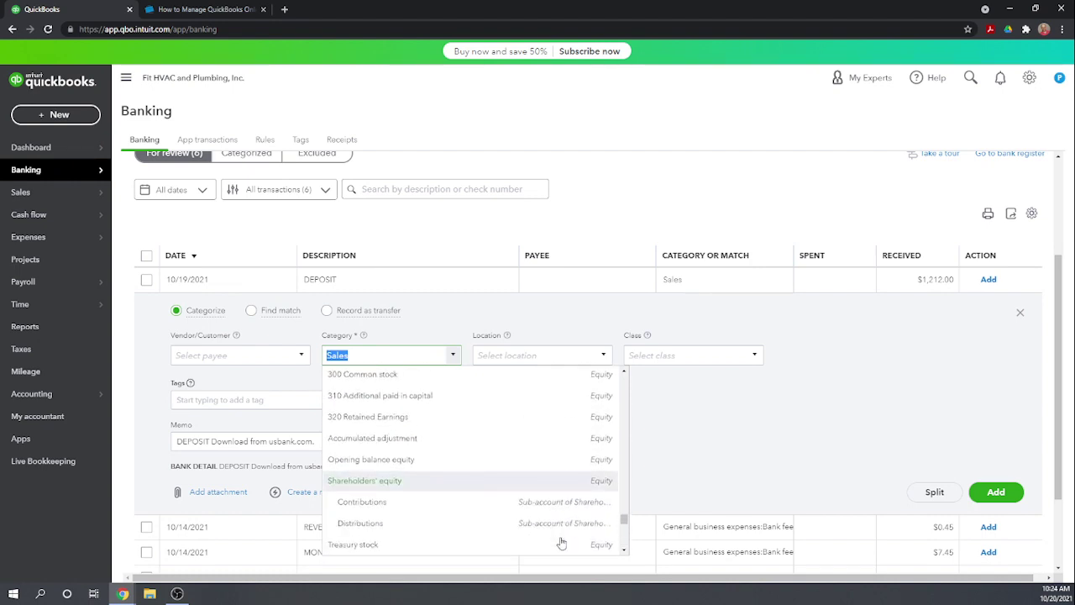
pyautogui.click(420, 396)
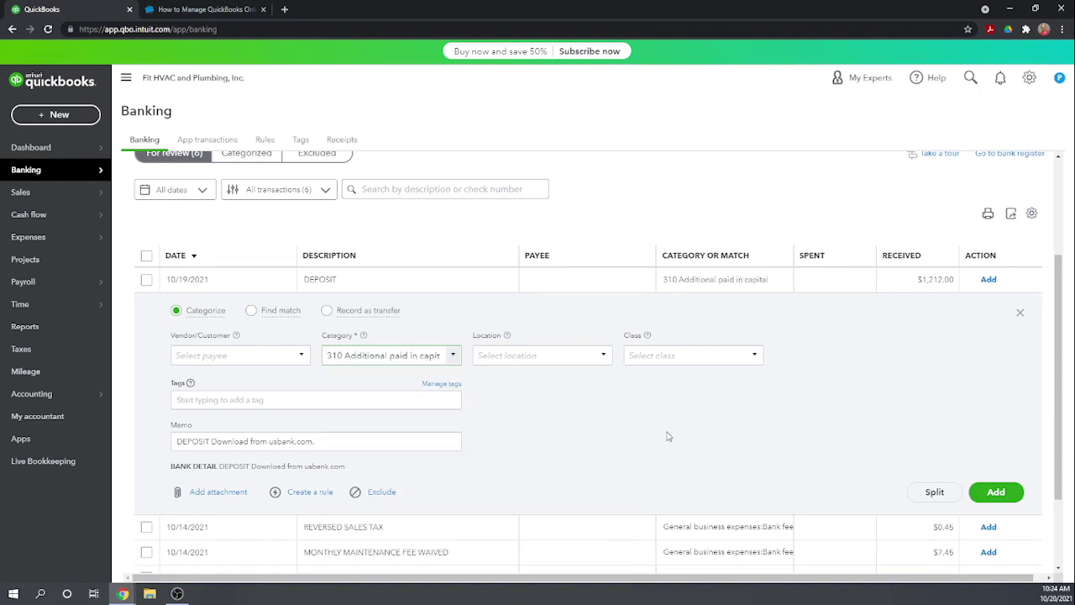
# Step: Assign the Administrative class and New York location to the 10/19/2021 deposit and add it to the books
pyautogui.scroll(-1, 617, 406)
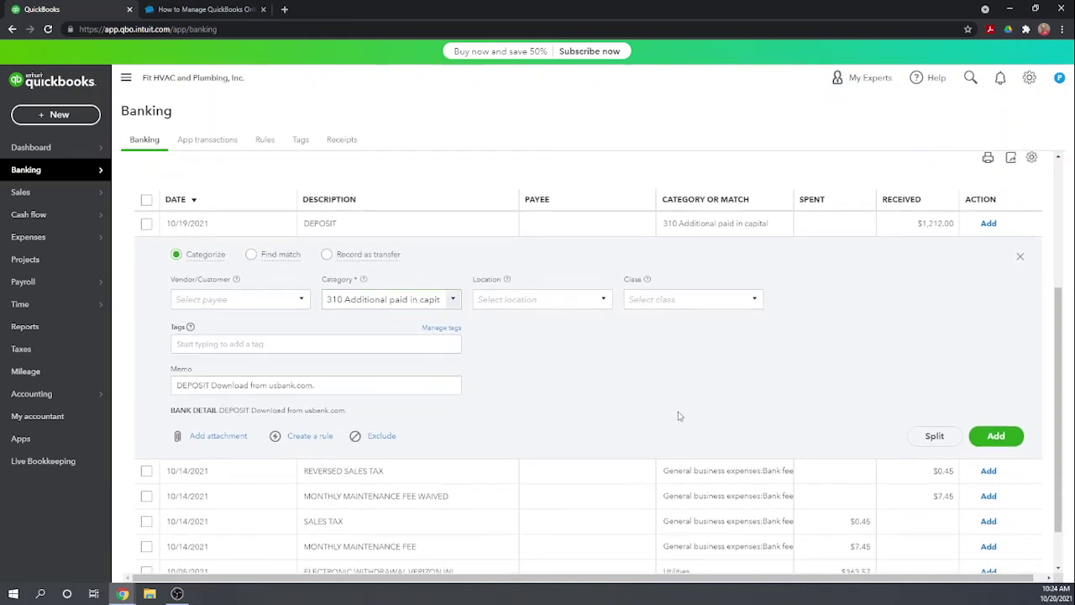
pyautogui.click(995, 435)
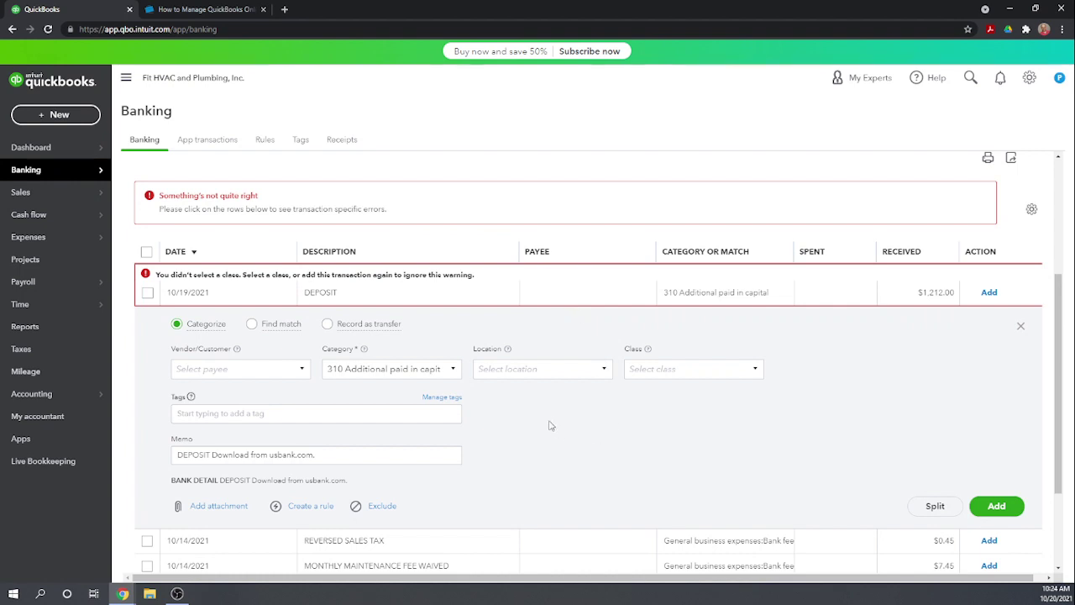
pyautogui.click(754, 370)
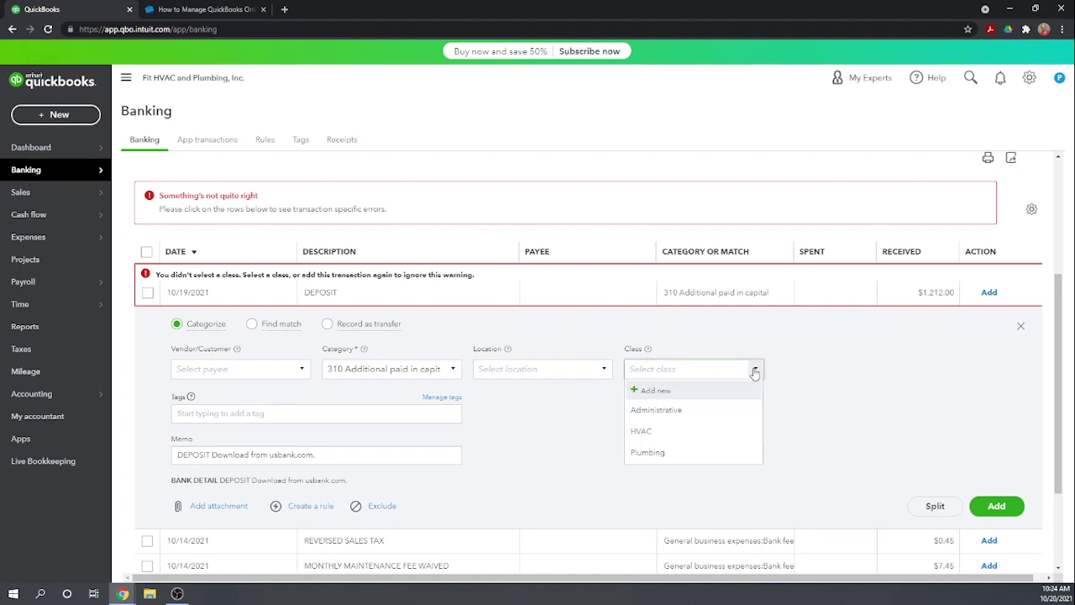
pyautogui.click(658, 411)
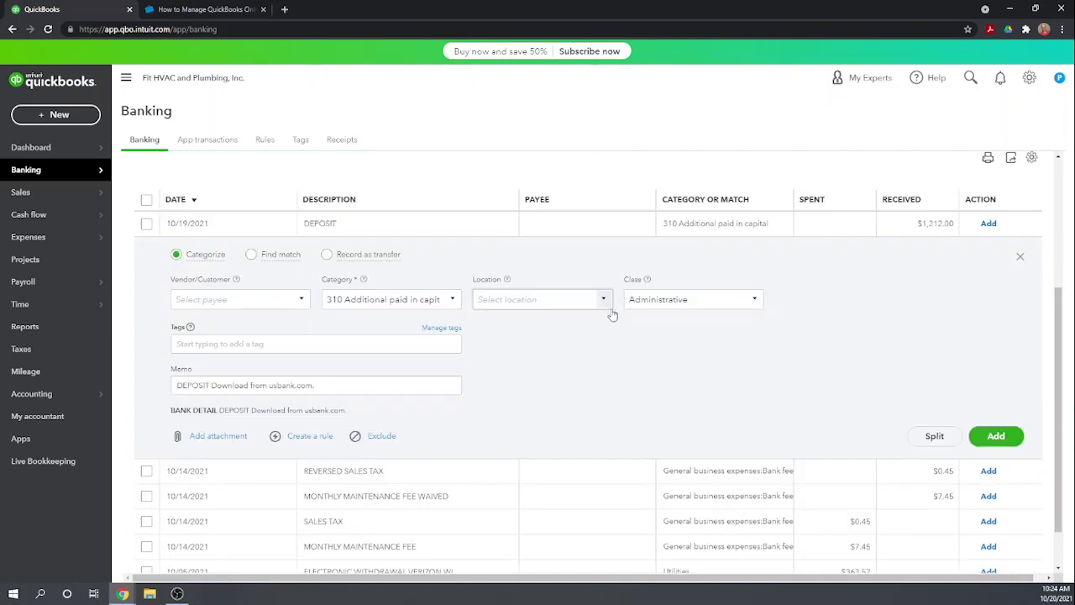
pyautogui.click(603, 299)
pyautogui.click(580, 361)
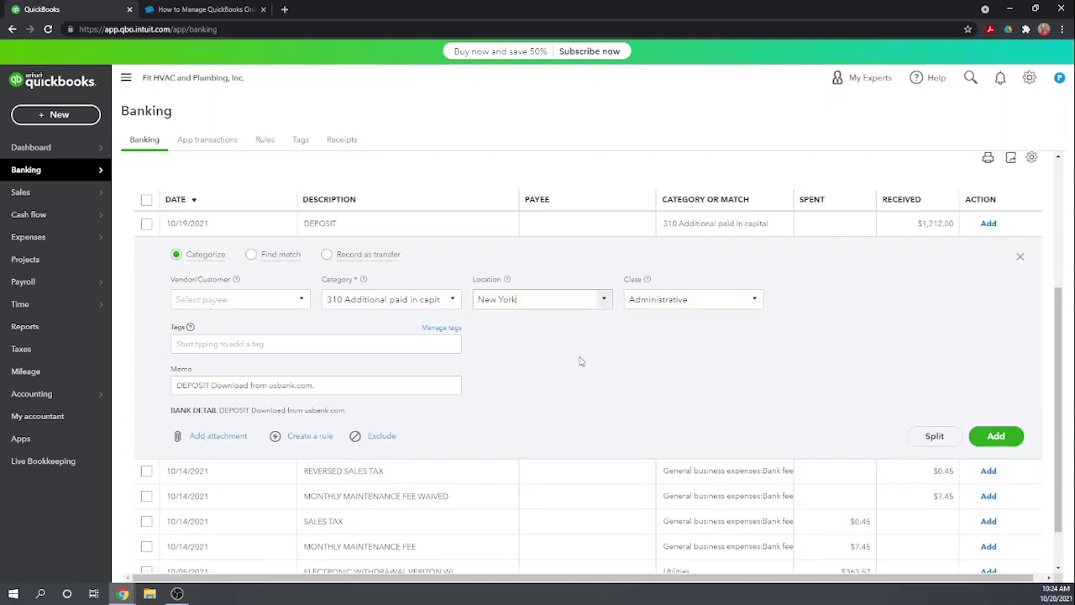
pyautogui.click(995, 437)
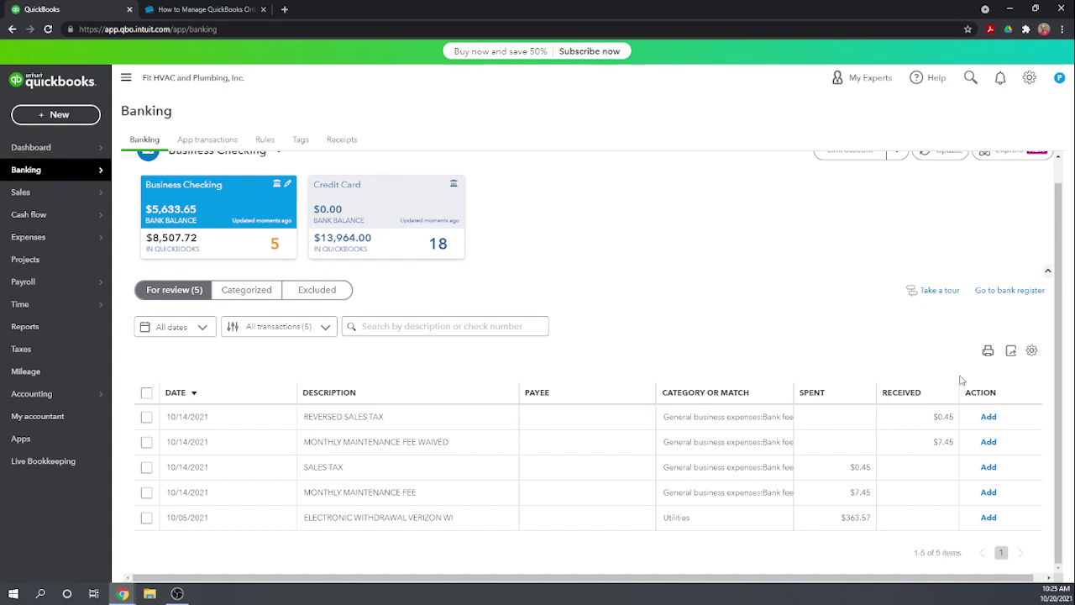
# Step: Assign the Administrative class to the REVERSED SALES TAX transaction and add it under its suggested bank fees category
pyautogui.click(992, 419)
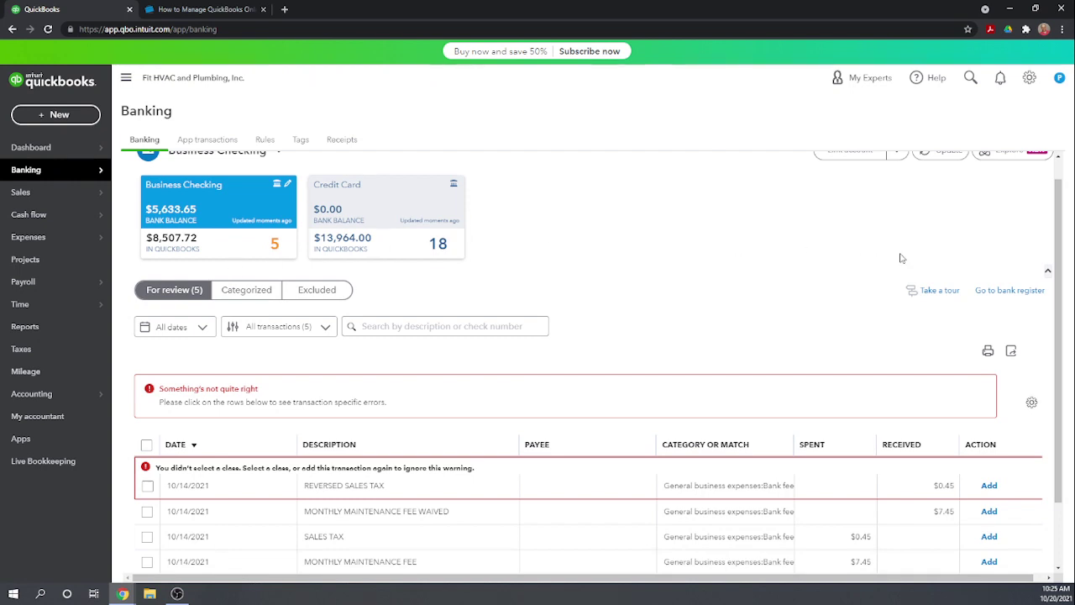
pyautogui.scroll(-2, 637, 374)
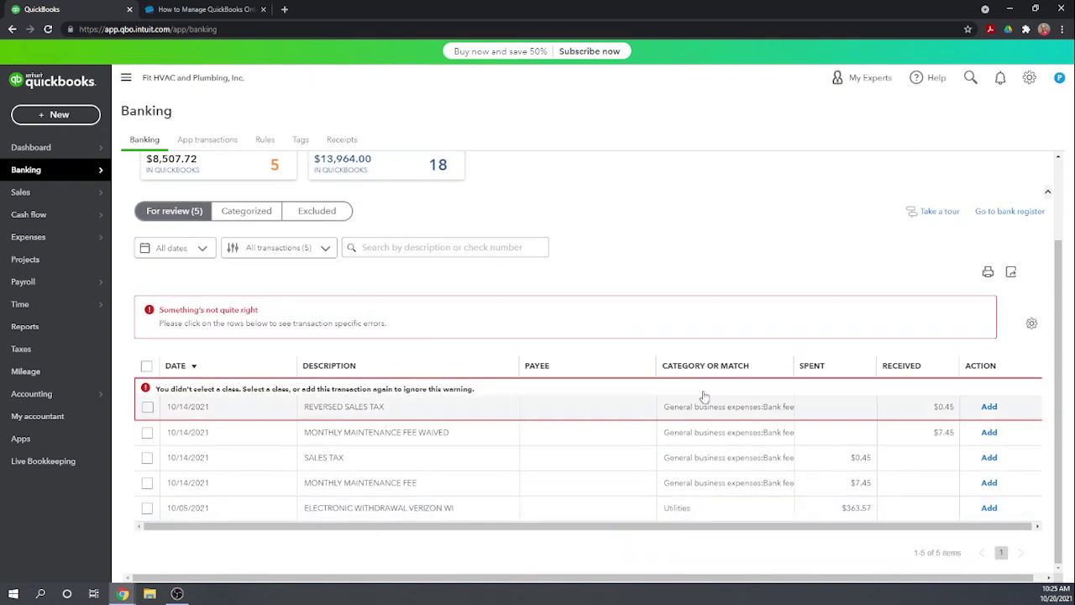
pyautogui.click(352, 409)
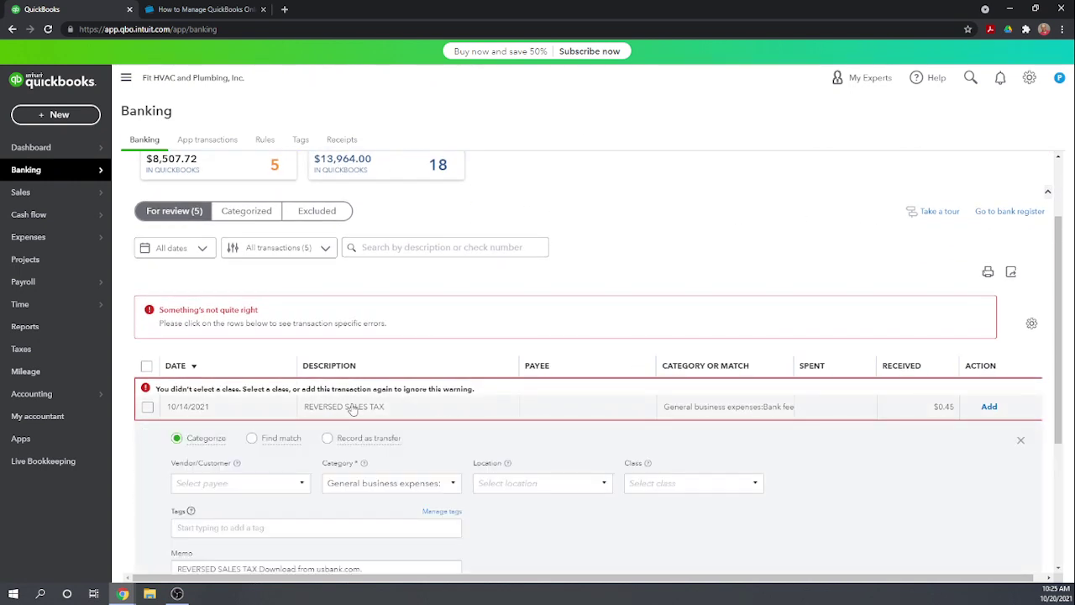
pyautogui.click(755, 485)
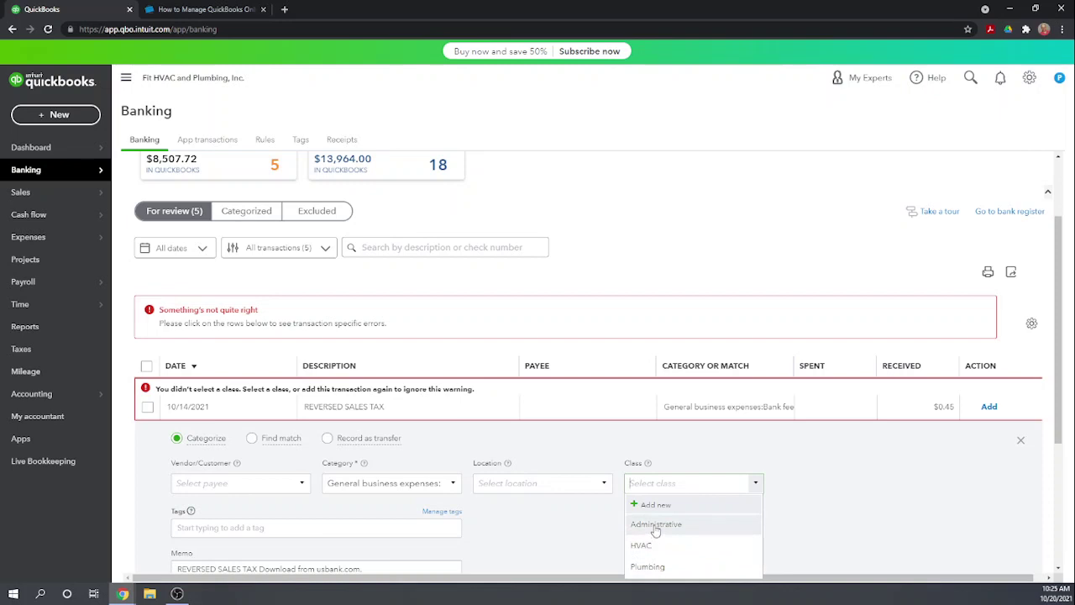
pyautogui.click(656, 526)
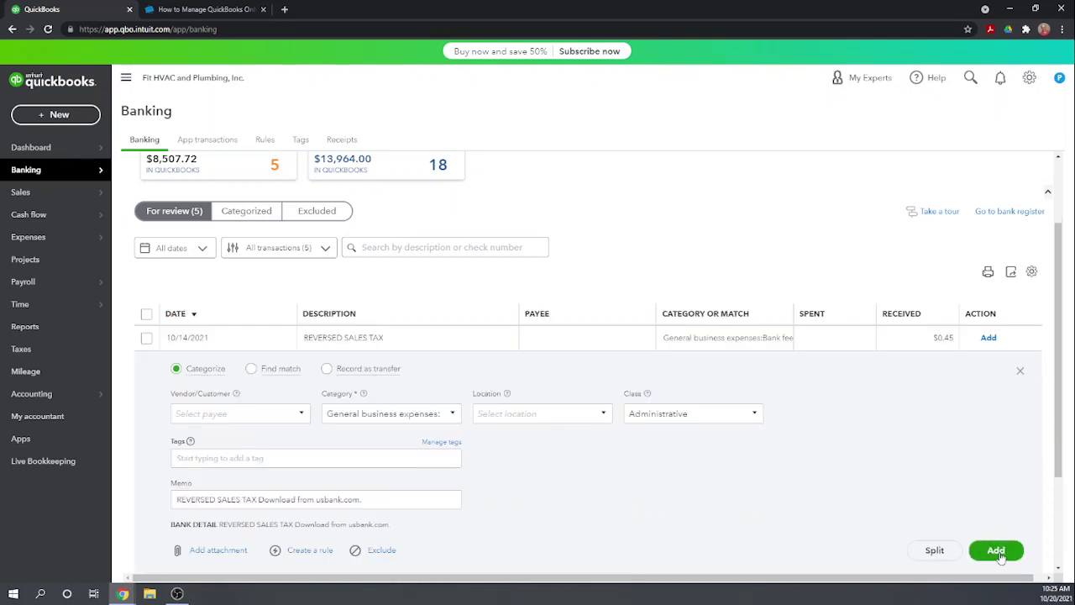
pyautogui.click(998, 552)
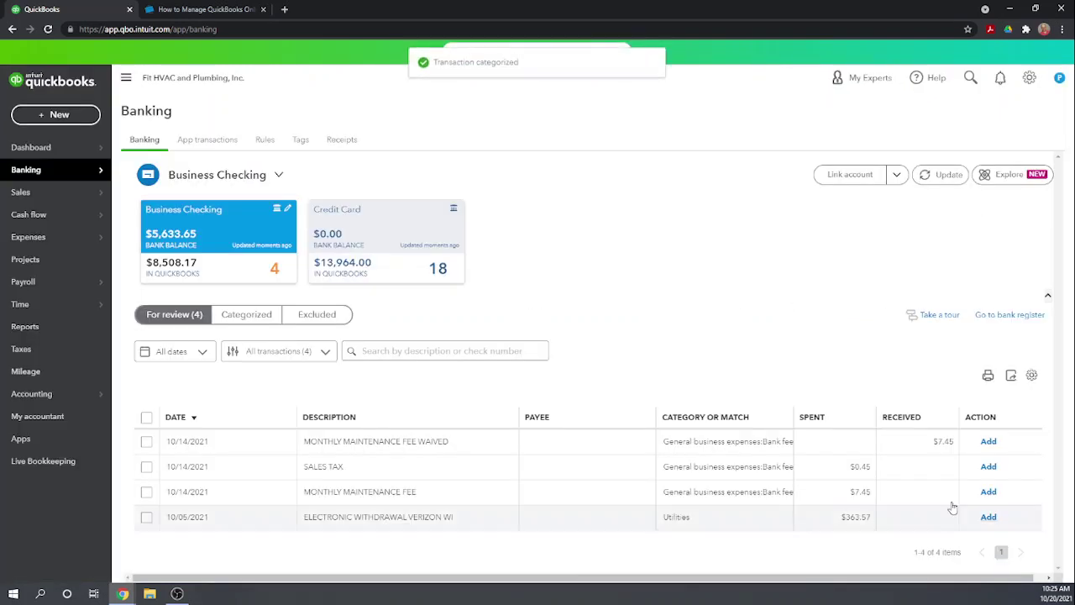
# Step: Assign the Administrative class to the MONTHLY MAINTENANCE FEE WAIVED transaction and add it under its suggested category
pyautogui.click(750, 445)
pyautogui.click(758, 517)
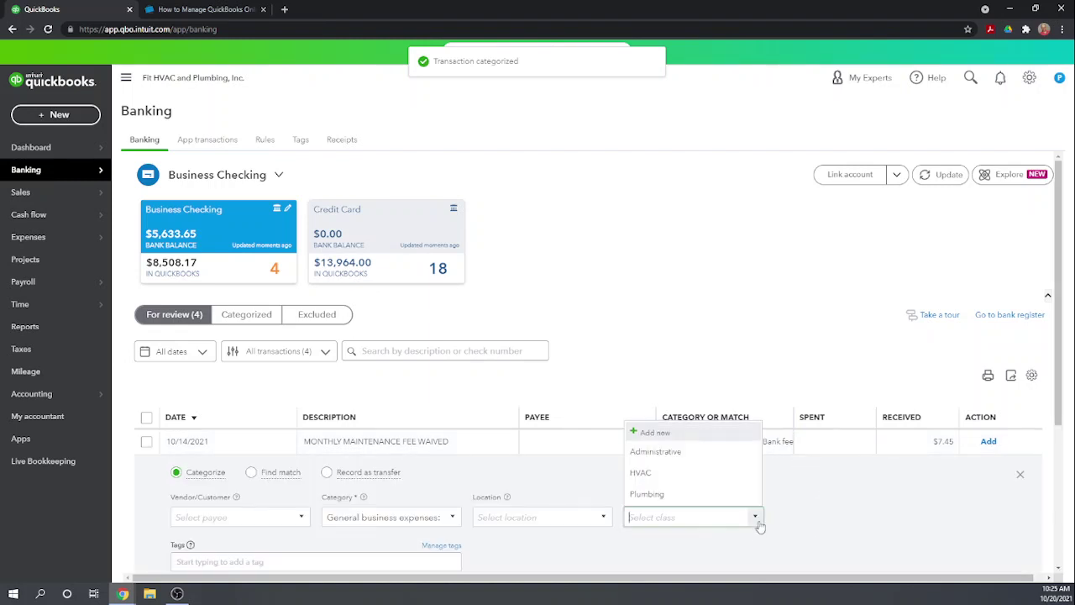
pyautogui.click(676, 454)
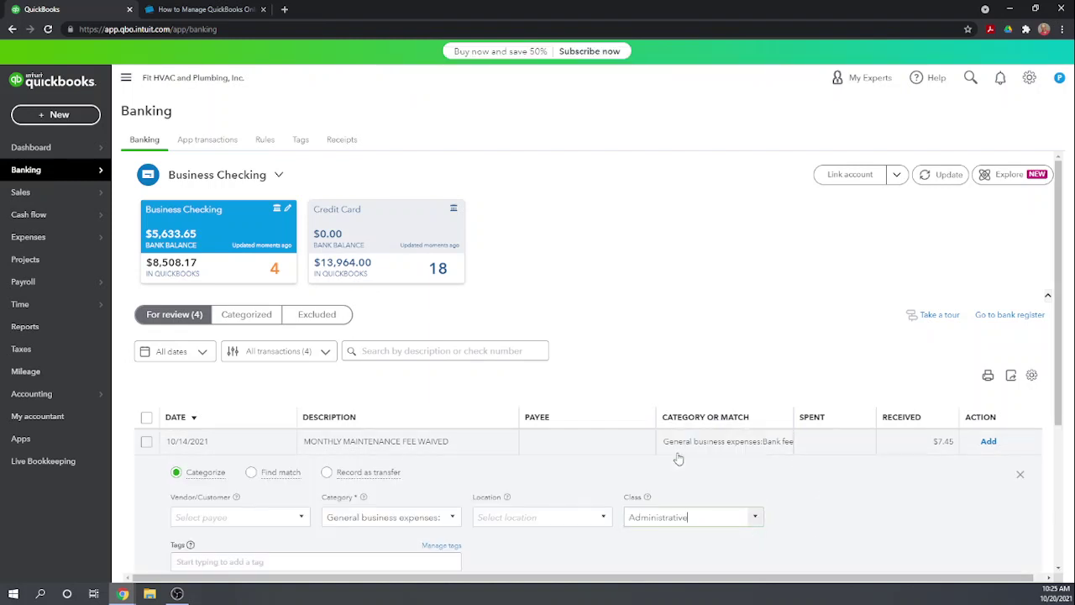
pyautogui.click(988, 442)
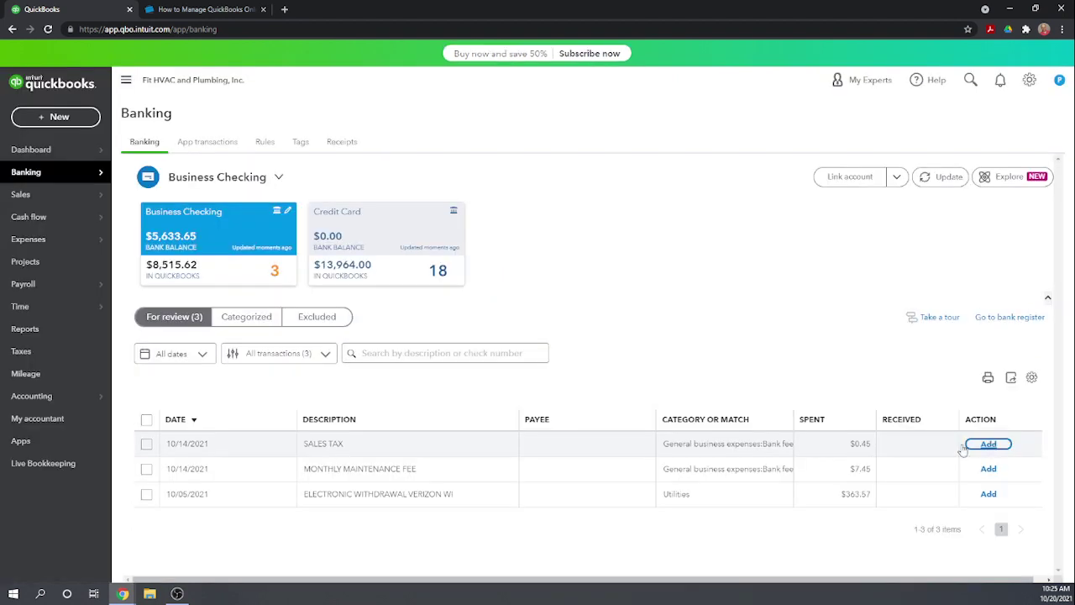
# Step: Assign the Administrative class to the 10/14/2021 SALES TAX transaction and add it under its suggested bank fees category
pyautogui.click(851, 452)
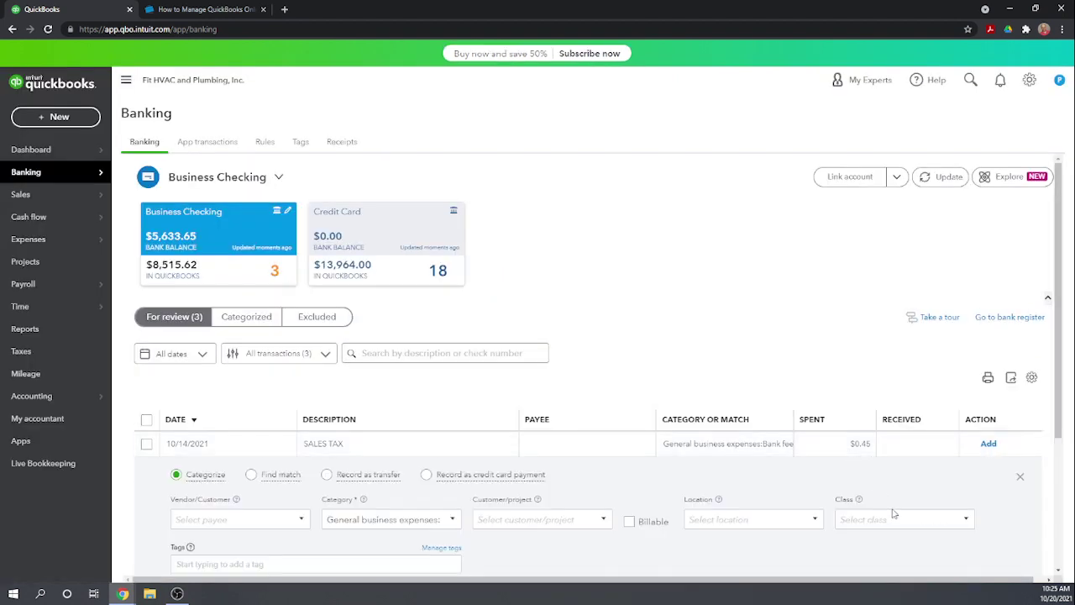
pyautogui.click(967, 519)
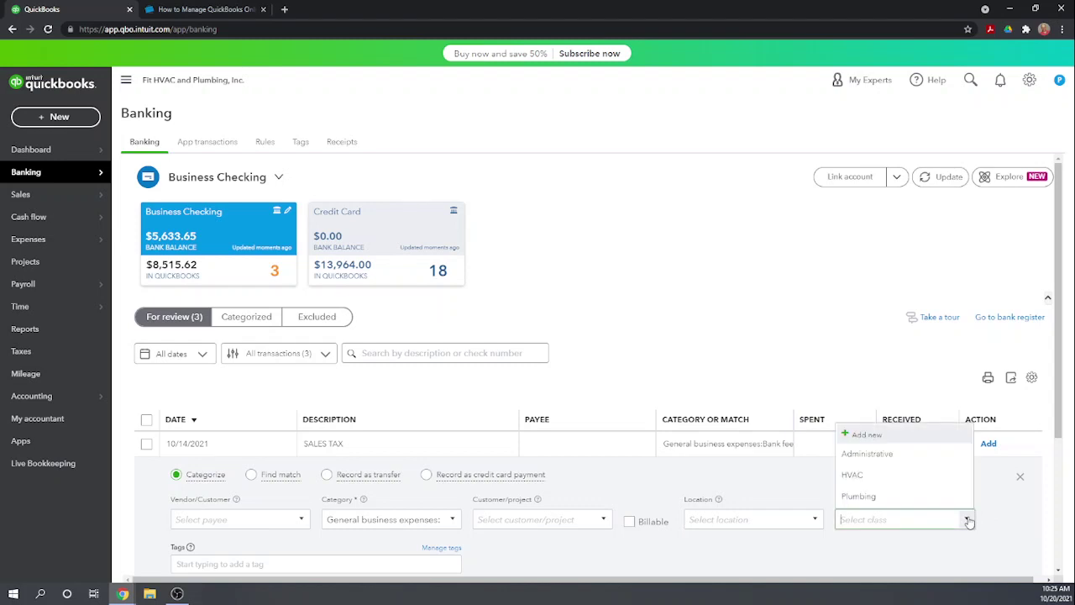
pyautogui.click(874, 454)
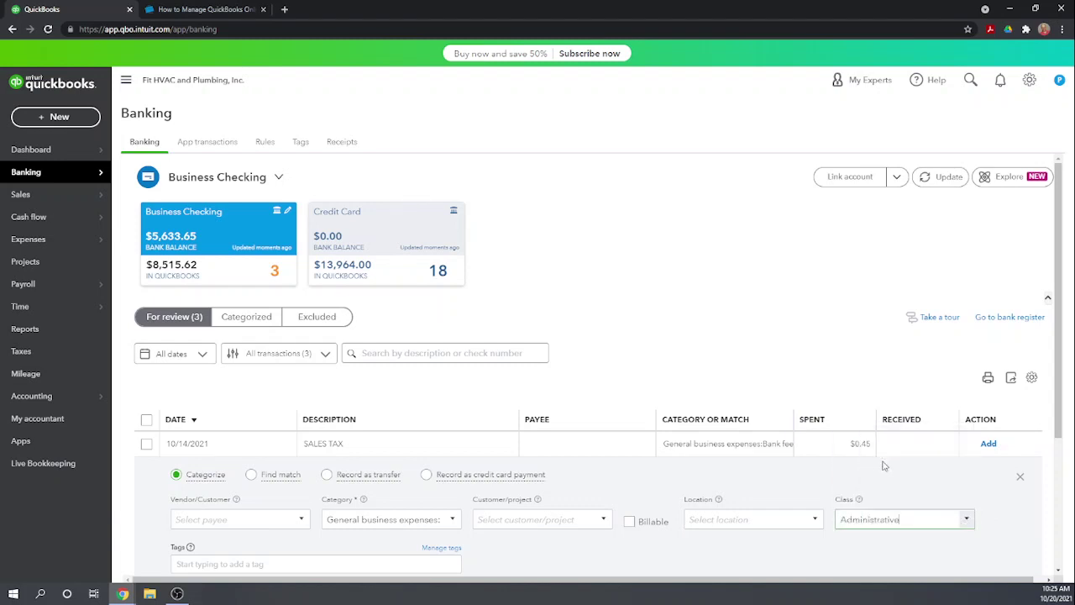
pyautogui.click(993, 445)
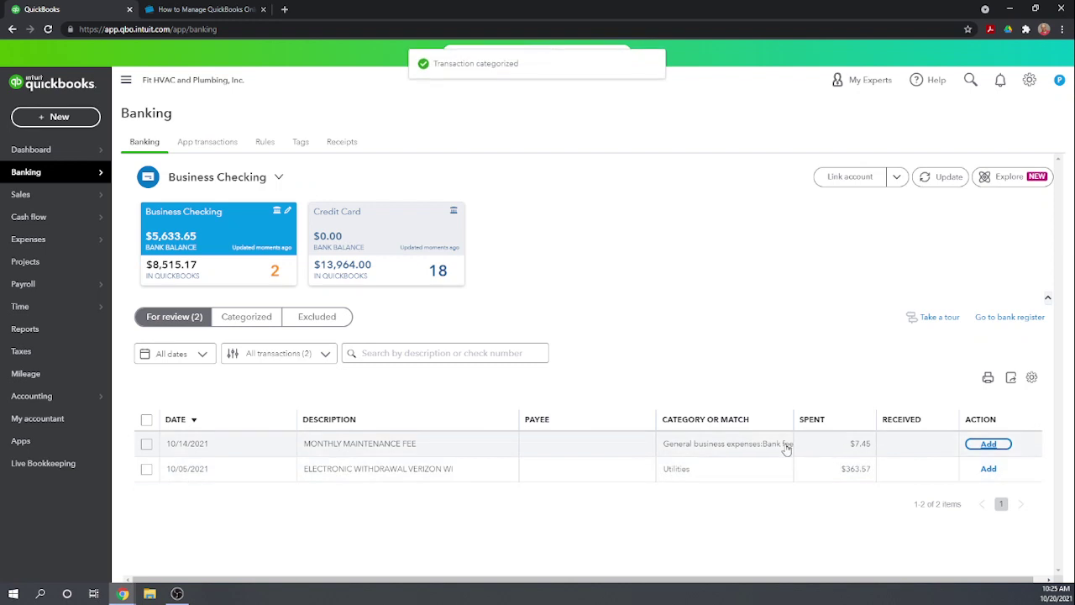
# Step: Assign the Administrative class to the 10/14/2021 MONTHLY MAINTENANCE FEE transaction and add it under its suggested bank fees category
pyautogui.click(781, 446)
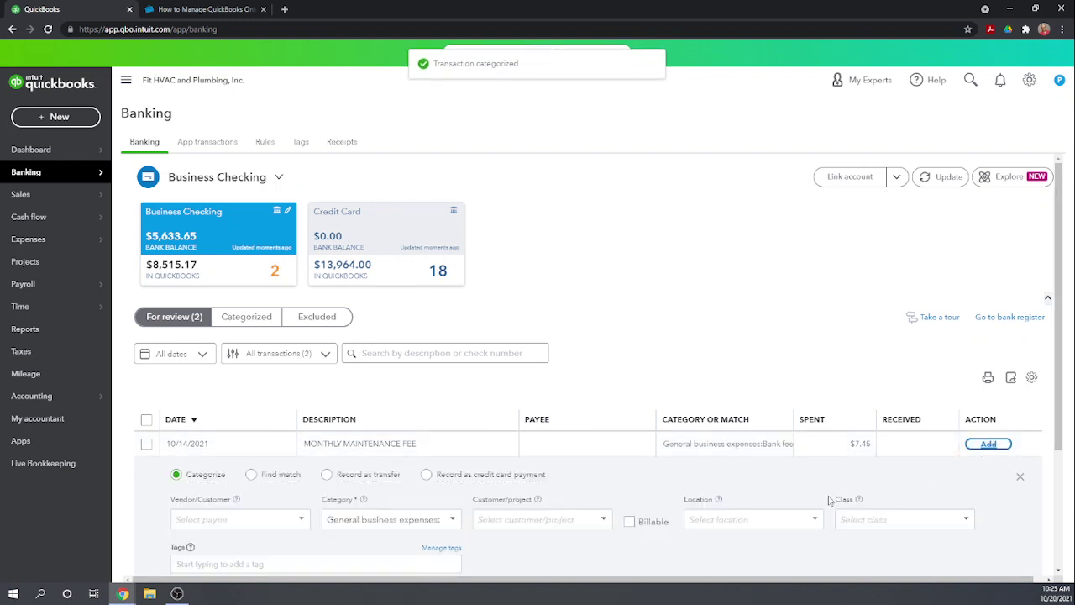
pyautogui.click(970, 524)
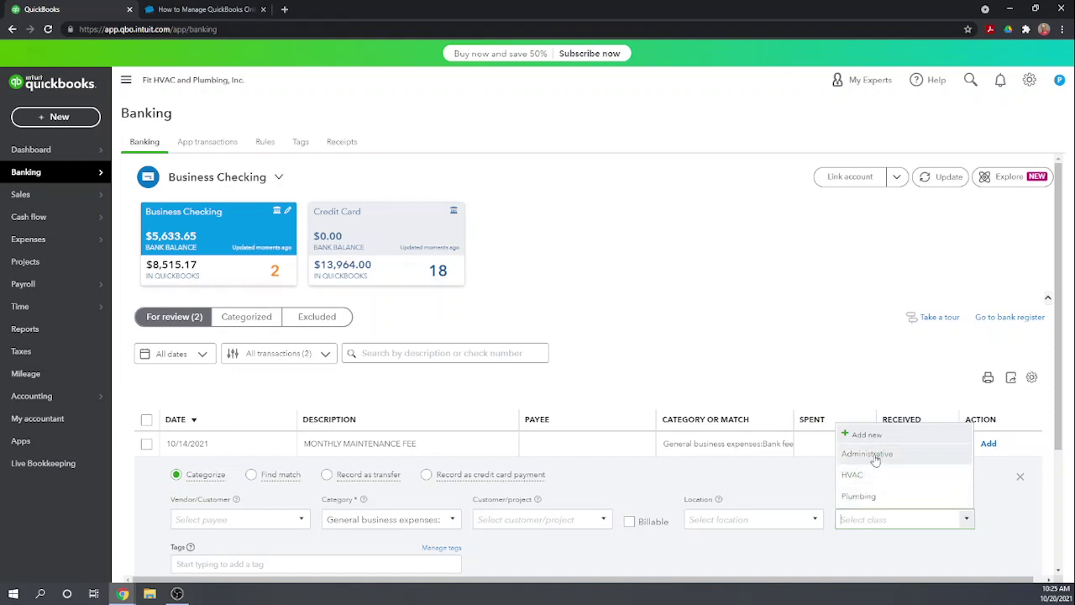
pyautogui.click(872, 454)
pyautogui.click(989, 444)
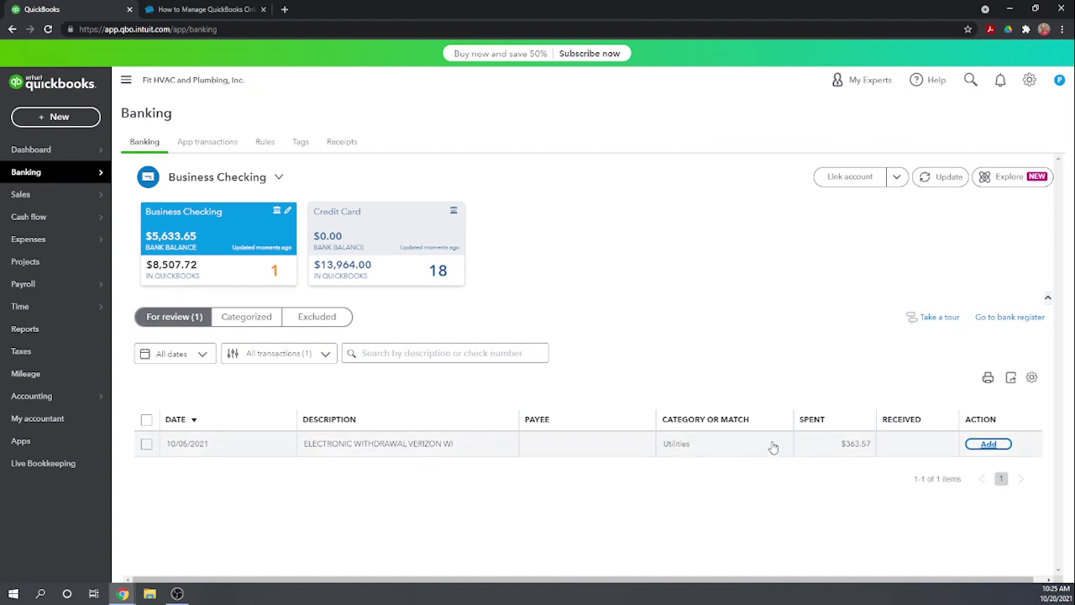
# Step: Check the details of the Verizon electronic withdrawal, and open the banking Rules page in a separate browser tab
pyautogui.click(570, 449)
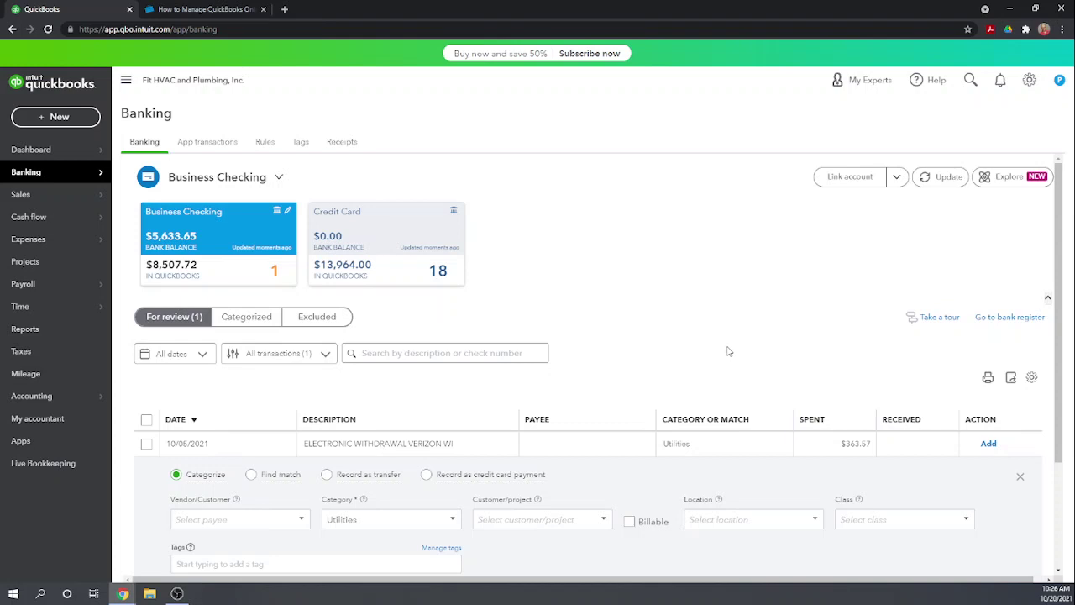
pyautogui.click(436, 449)
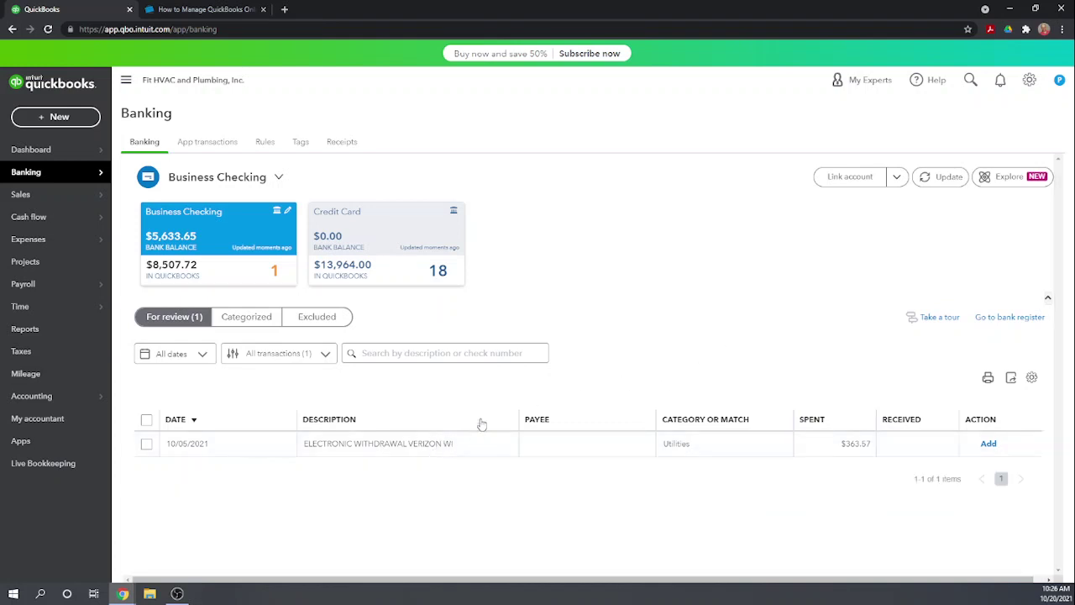
pyautogui.rightClick(265, 146)
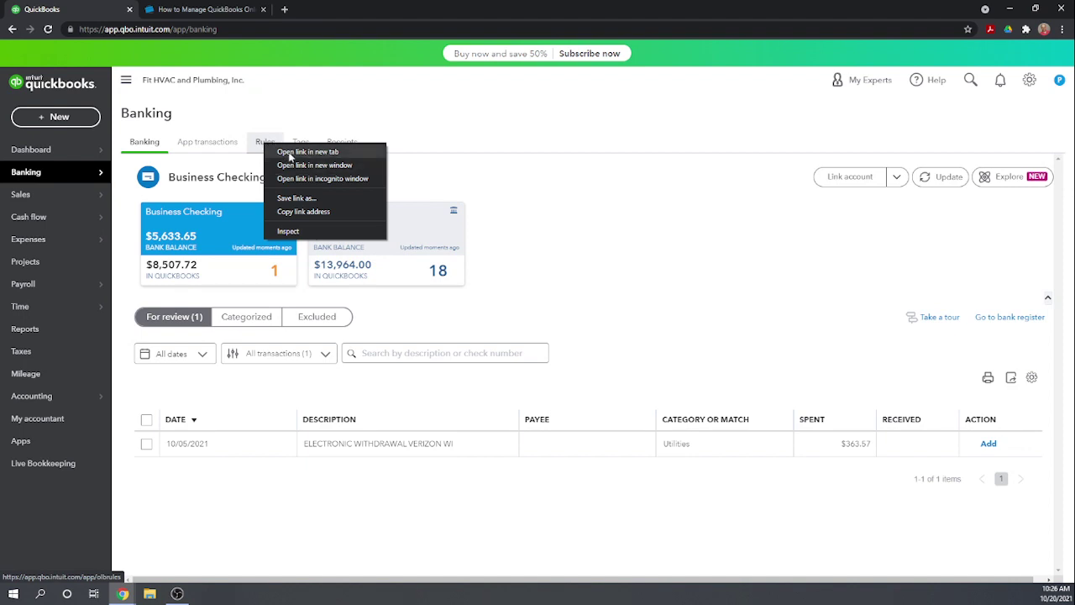
pyautogui.click(290, 153)
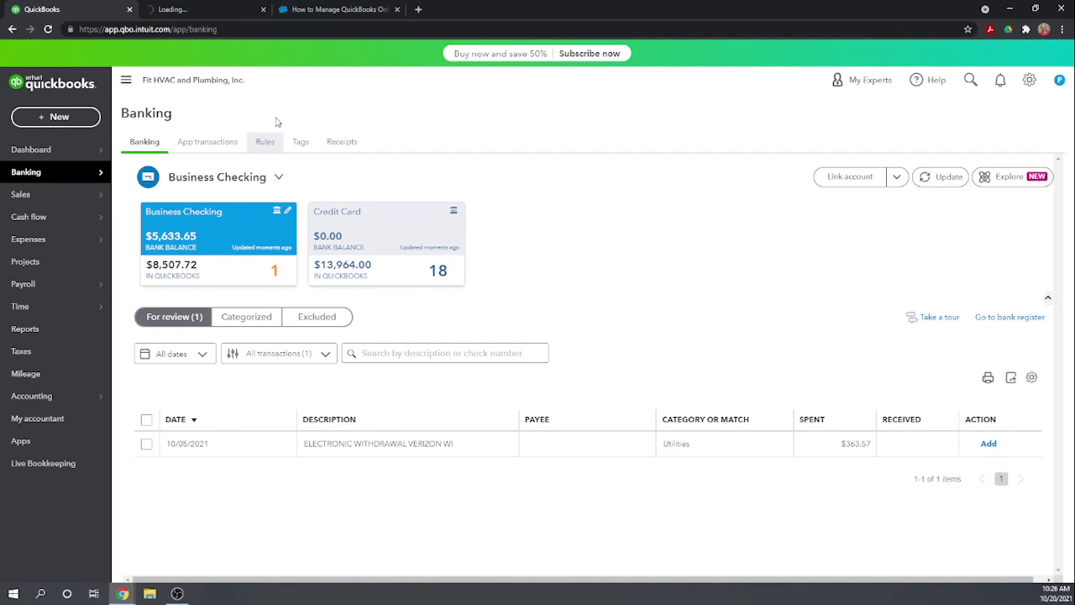
pyautogui.click(210, 9)
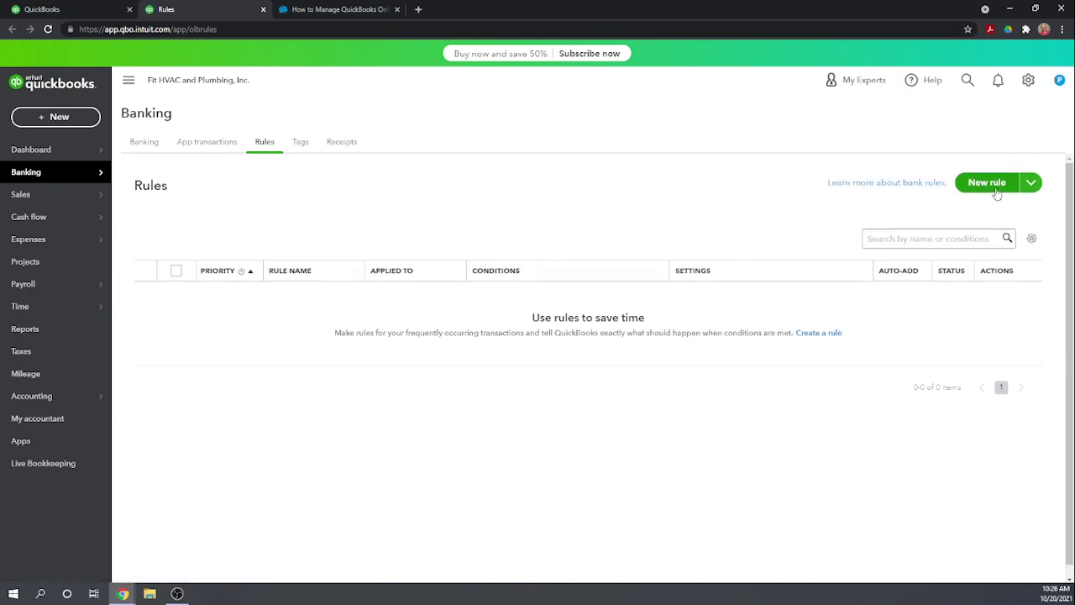
# Step: Start a new bank rule and name it Verizon Wireless
pyautogui.click(987, 182)
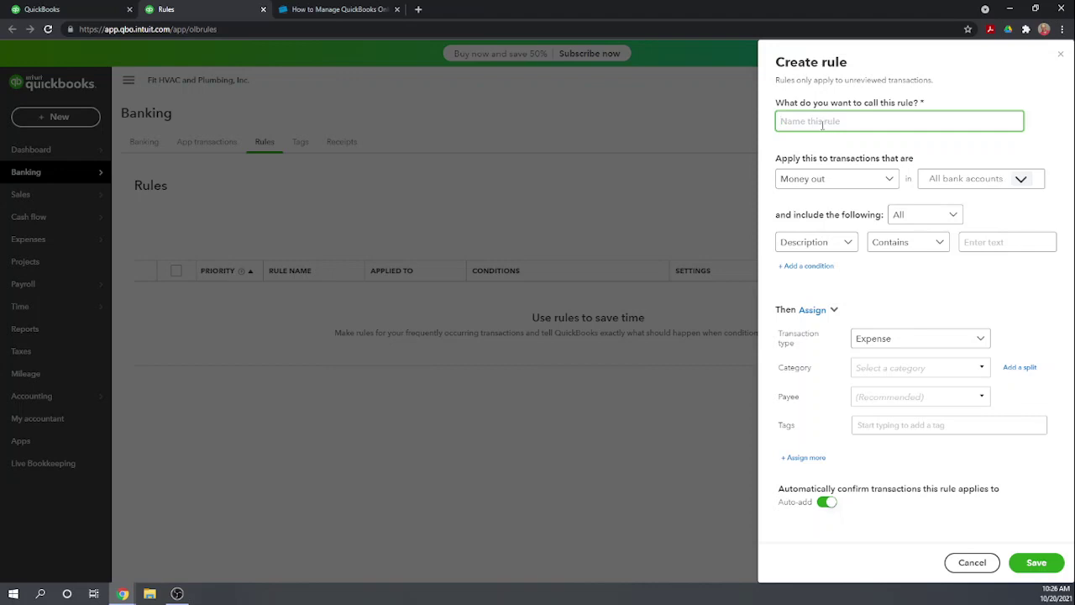
pyautogui.write('Verizon Wireless')
pyautogui.press('Tab')
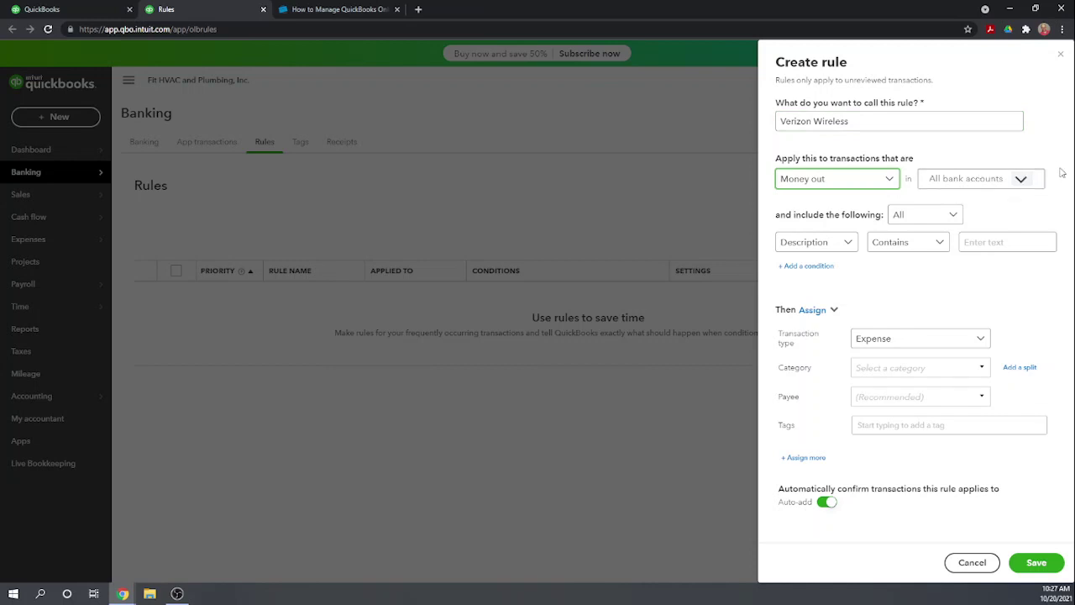
# Step: Limit the rule's money-out transactions to the Business Checking account only
pyautogui.click(1021, 181)
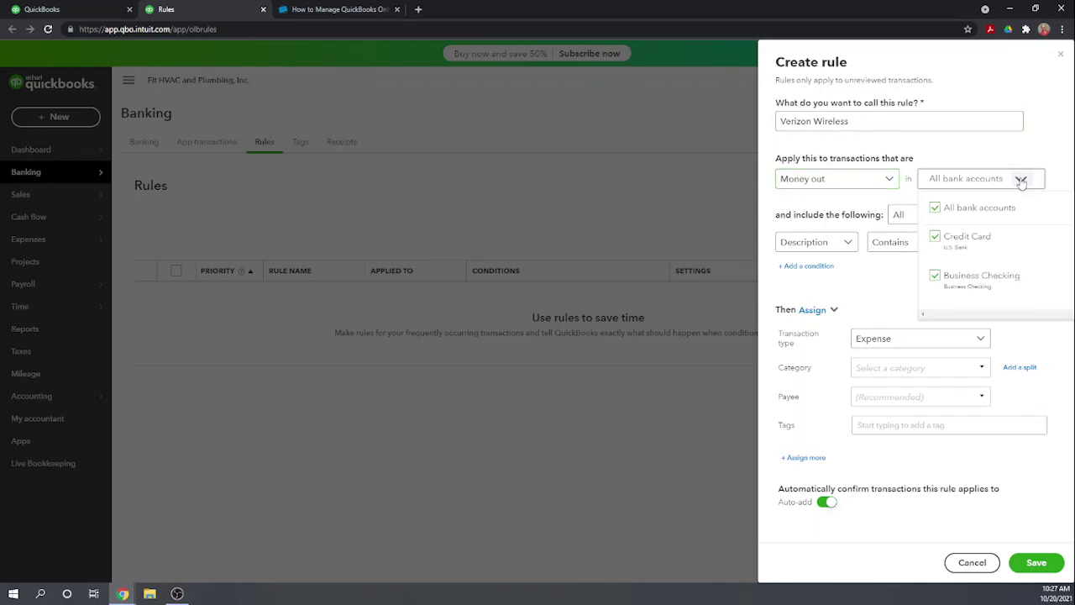
pyautogui.click(931, 212)
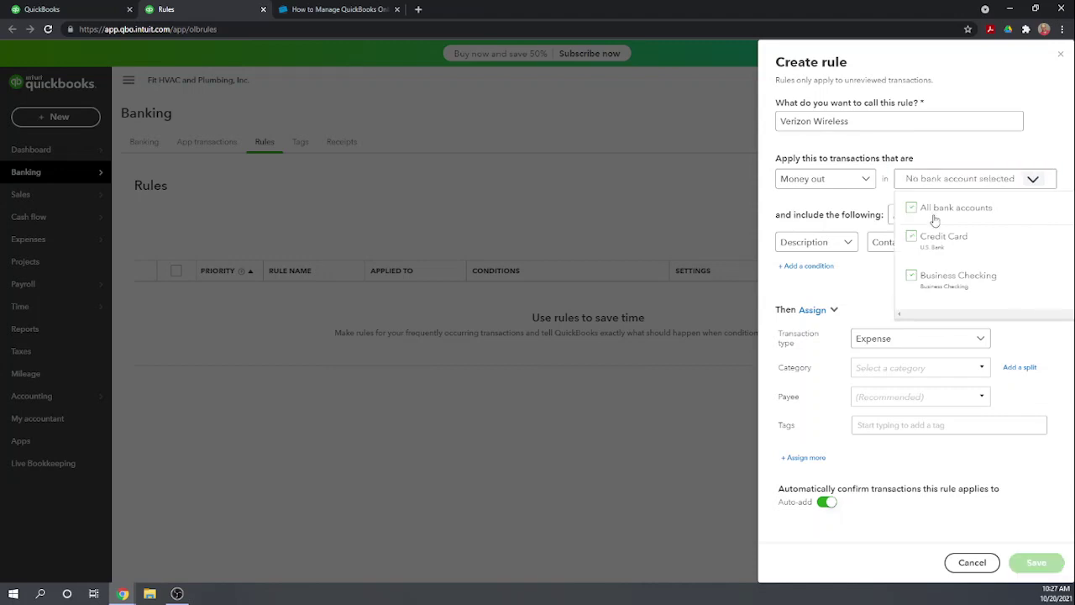
pyautogui.click(911, 276)
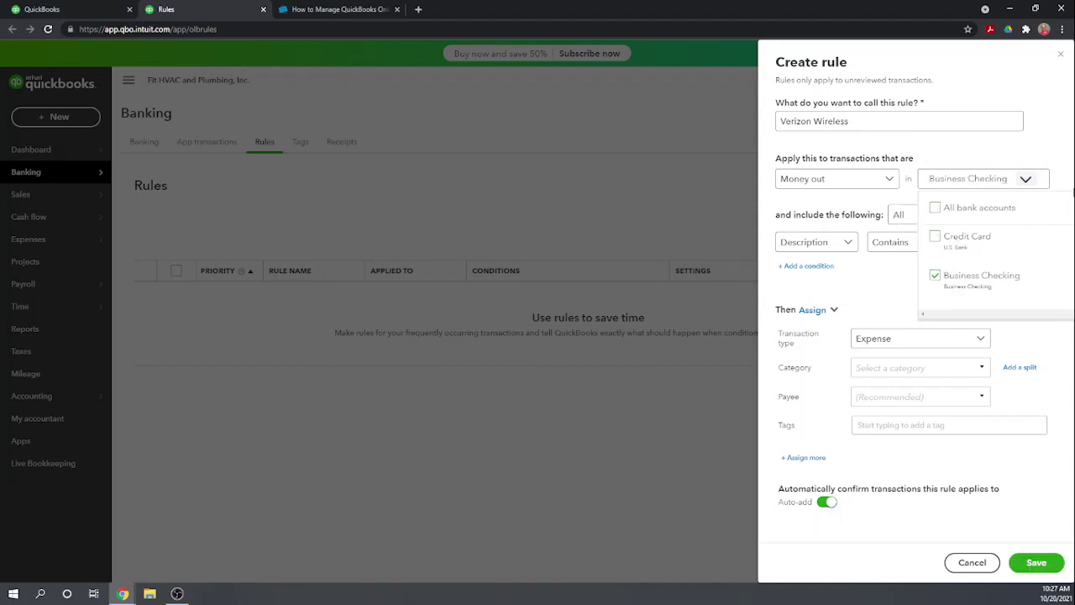
pyautogui.click(900, 270)
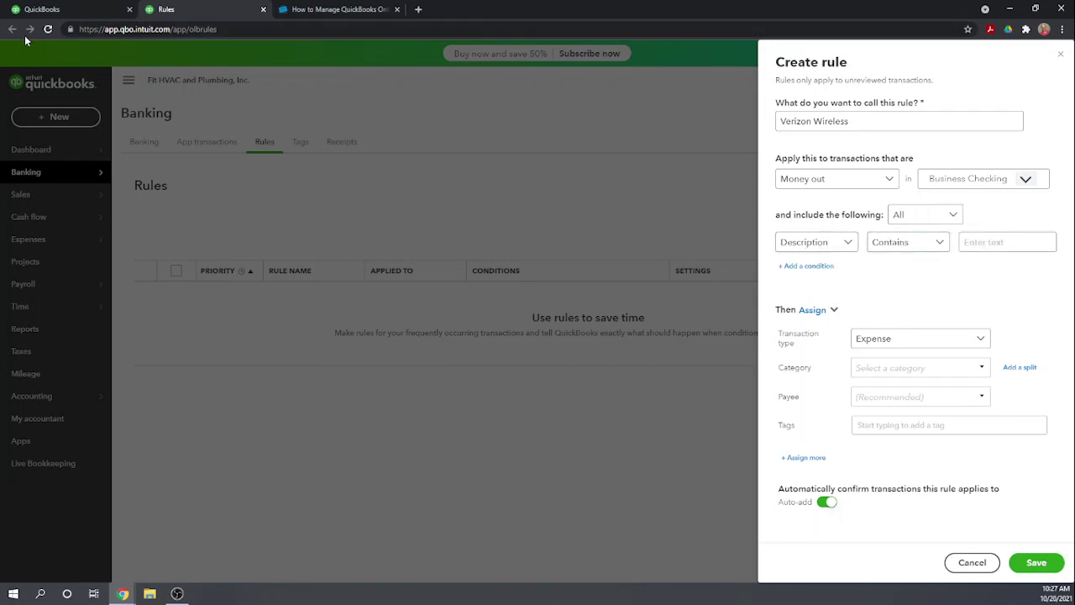
# Step: Check the Verizon transaction's bank description and set the rule's condition to descriptions containing VERIZON
pyautogui.click(37, 9)
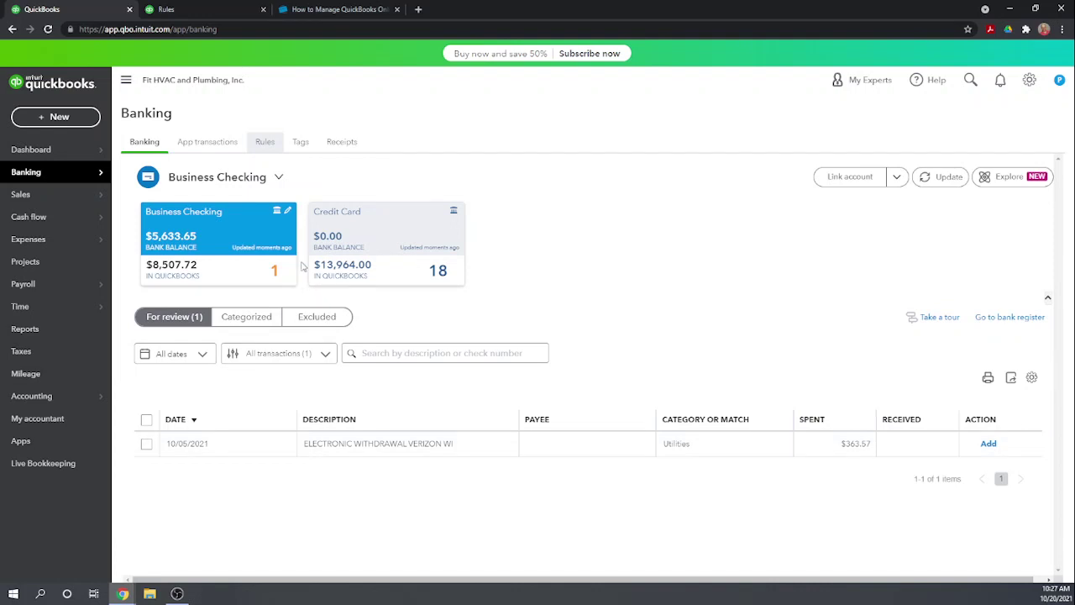
pyautogui.click(220, 9)
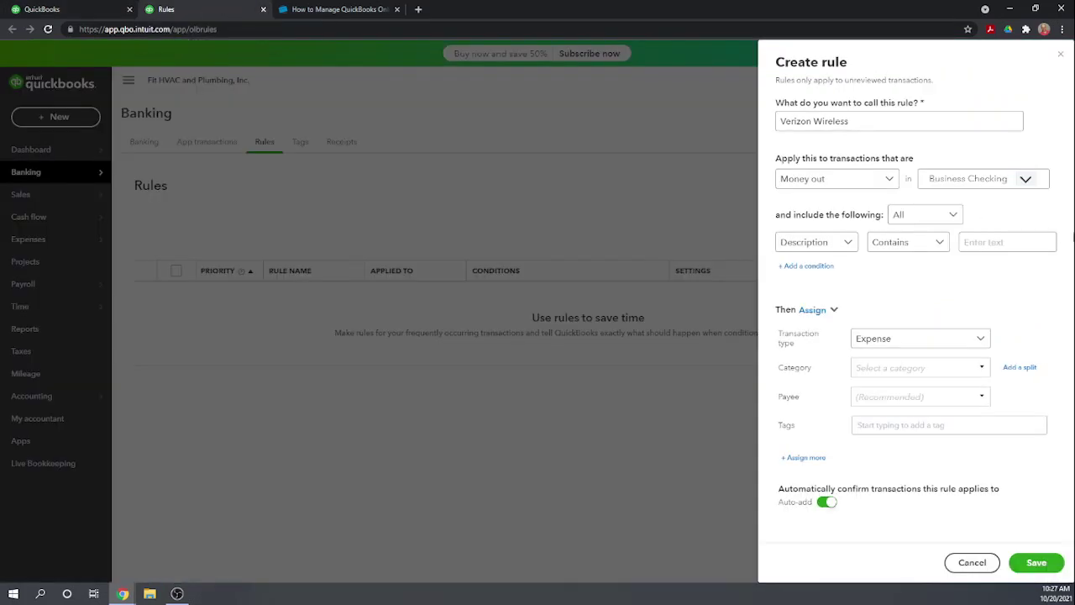
pyautogui.click(999, 238)
pyautogui.write('VERIZON')
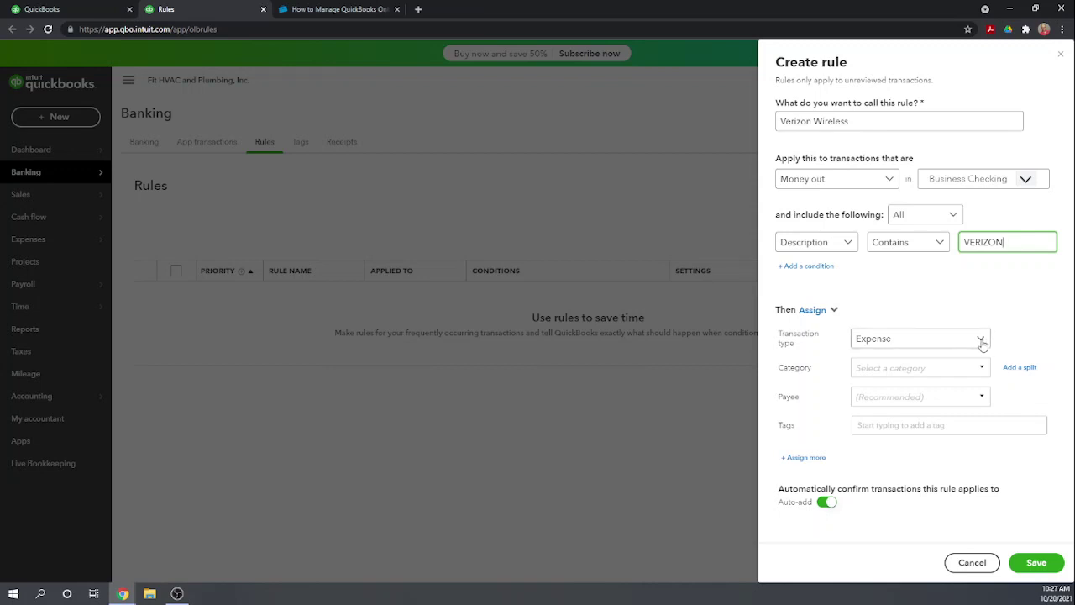
# Step: Set the rule's expense category to Phone service, the sub-account of Utilities
pyautogui.click(981, 369)
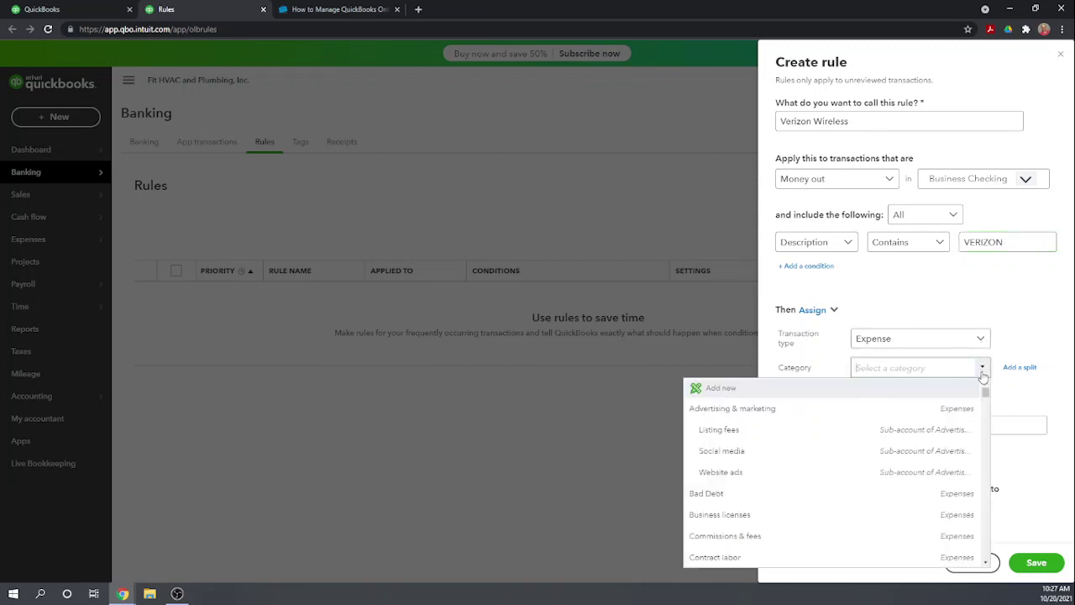
pyautogui.scroll(-5, 942, 415)
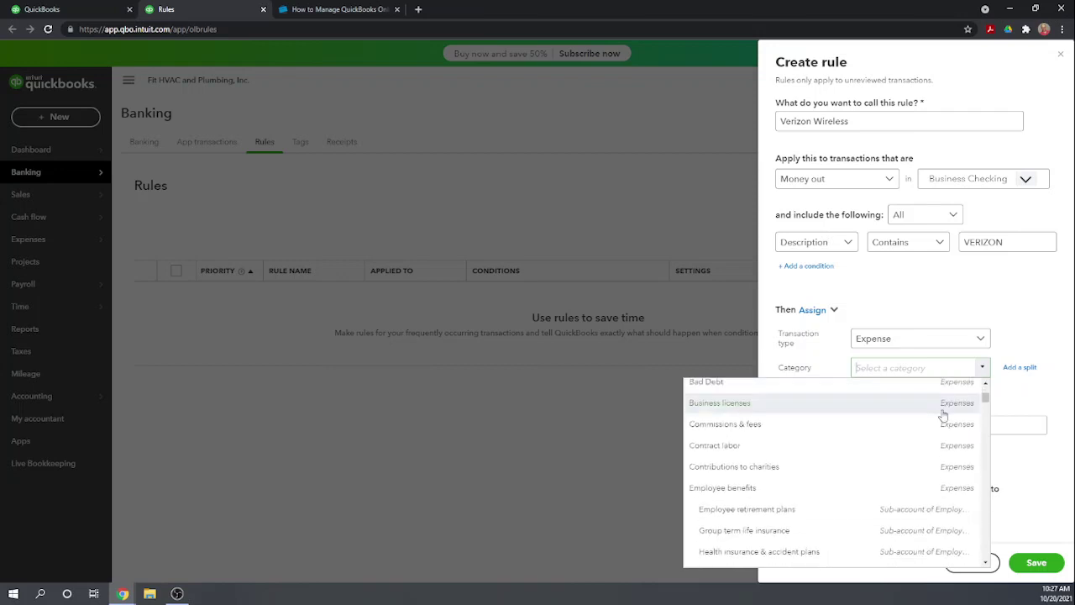
pyautogui.scroll(-5, 944, 416)
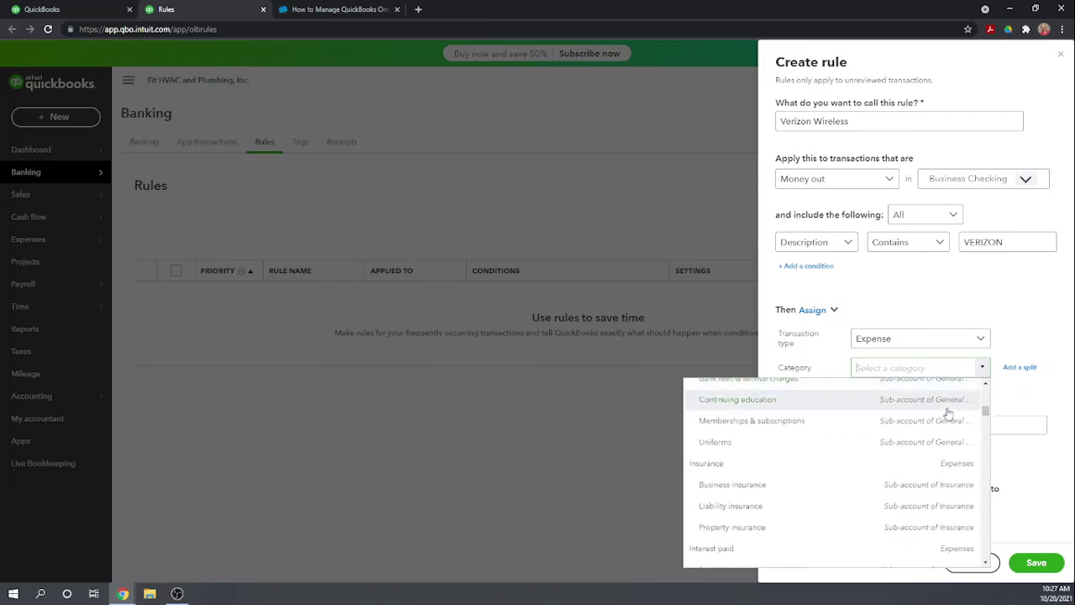
pyautogui.scroll(-5, 946, 413)
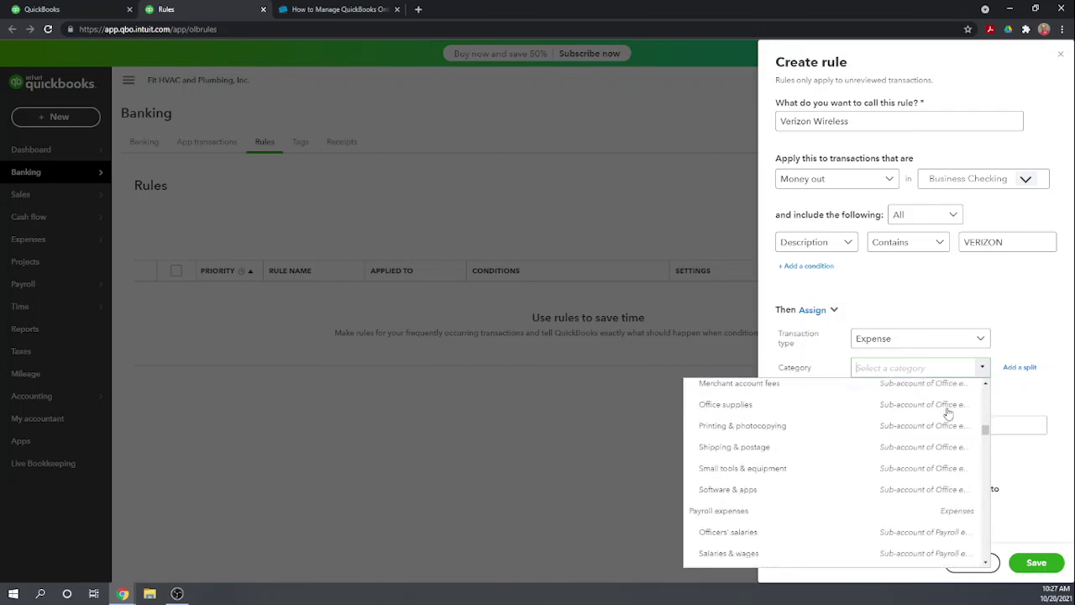
pyautogui.scroll(-5, 873, 432)
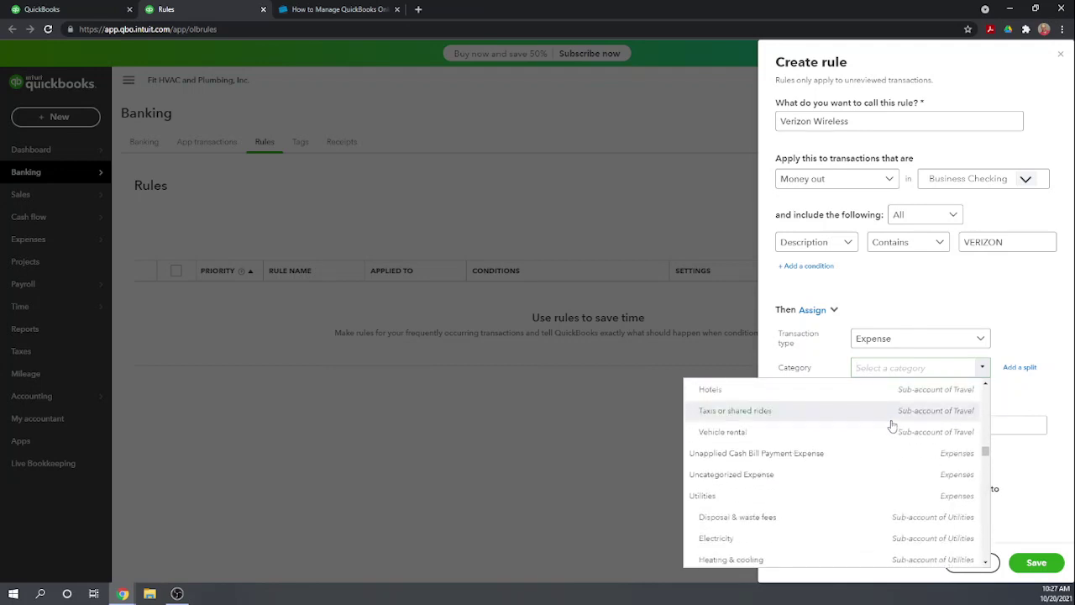
pyautogui.scroll(-3, 887, 427)
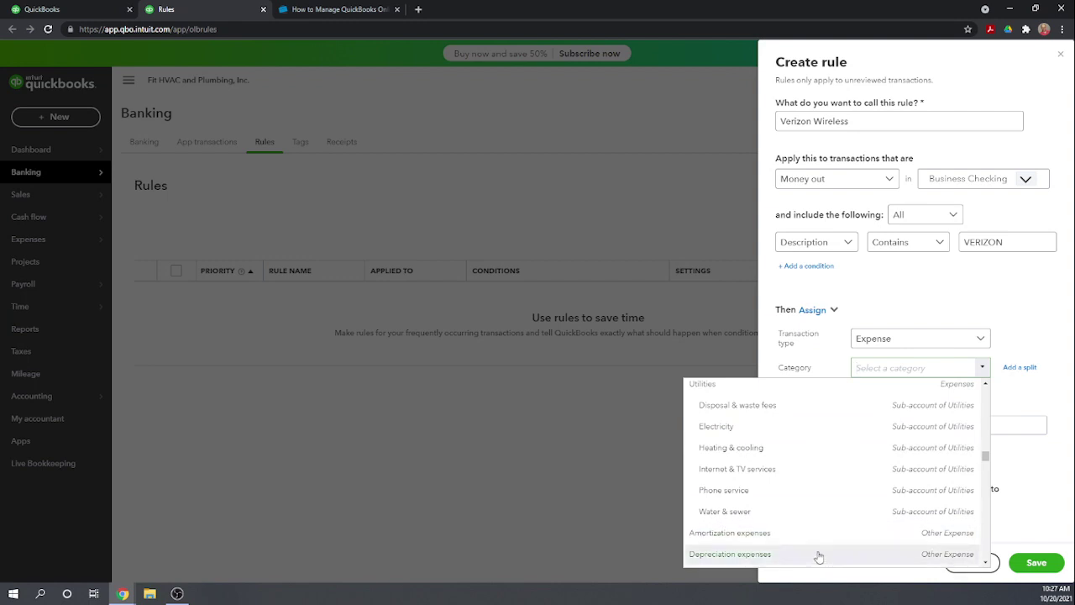
pyautogui.click(724, 491)
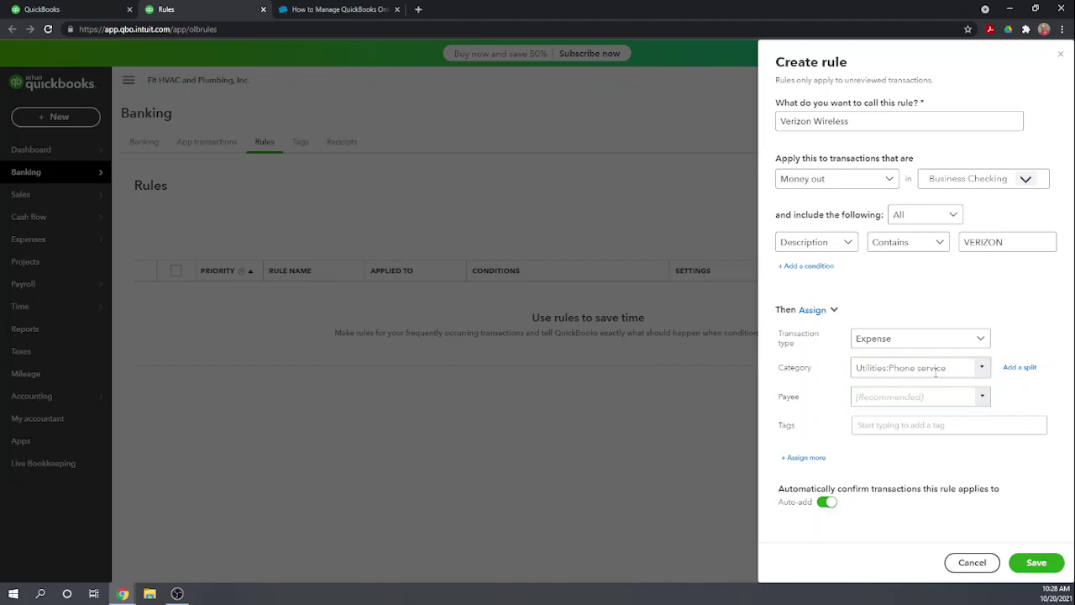
pyautogui.write('vER')
pyautogui.press('BackSpace')
pyautogui.press('BackSpace')
pyautogui.press('BackSpace')
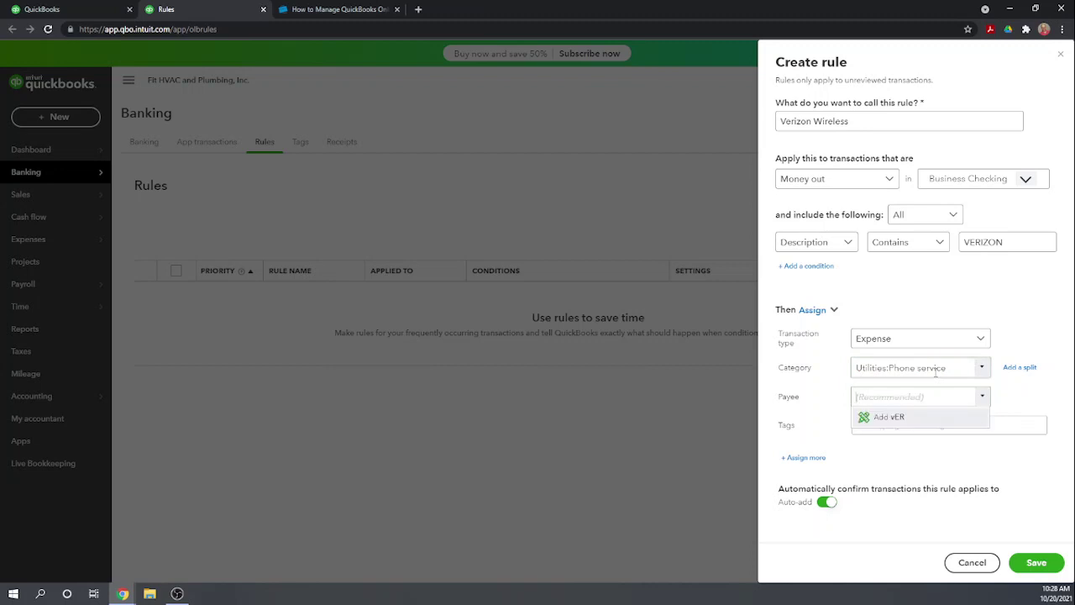
pyautogui.write('Ve')
pyautogui.press('Down')
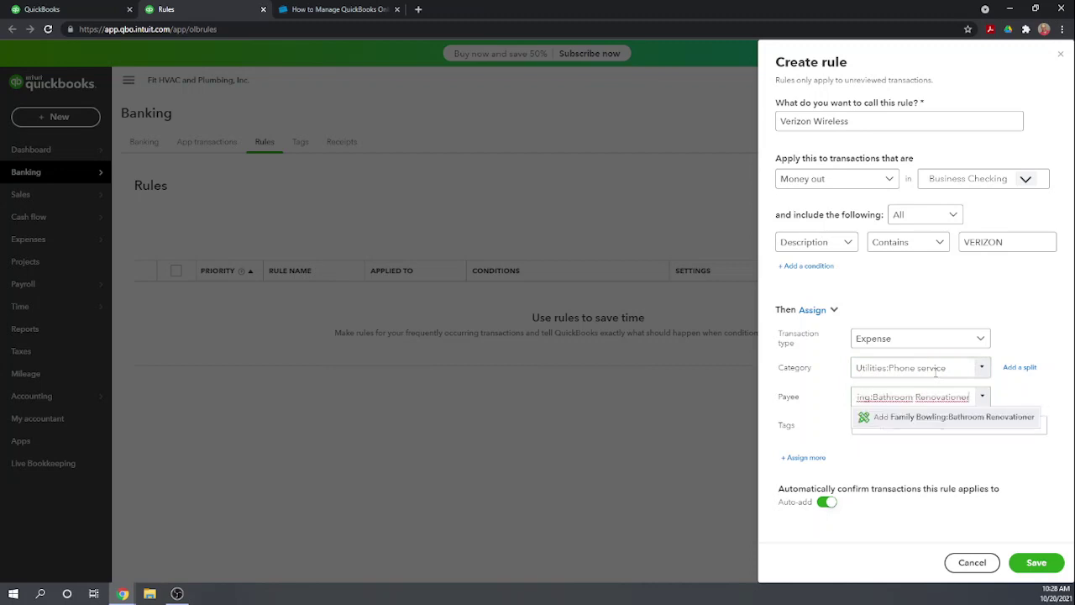
pyautogui.press('BackSpace')
pyautogui.press('BackSpace')
pyautogui.press('BackSpace')
pyautogui.press('BackSpace')
pyautogui.press('BackSpace')
pyautogui.press('BackSpace')
pyautogui.press('BackSpace')
pyautogui.press('BackSpace')
pyautogui.press('BackSpace')
pyautogui.press('BackSpace')
pyautogui.press('BackSpace')
pyautogui.press('BackSpace')
pyautogui.press('BackSpace')
pyautogui.press('BackSpace')
pyautogui.press('BackSpace')
pyautogui.press('BackSpace')
pyautogui.press('BackSpace')
pyautogui.press('BackSpace')
pyautogui.press('BackSpace')
pyautogui.press('BackSpace')
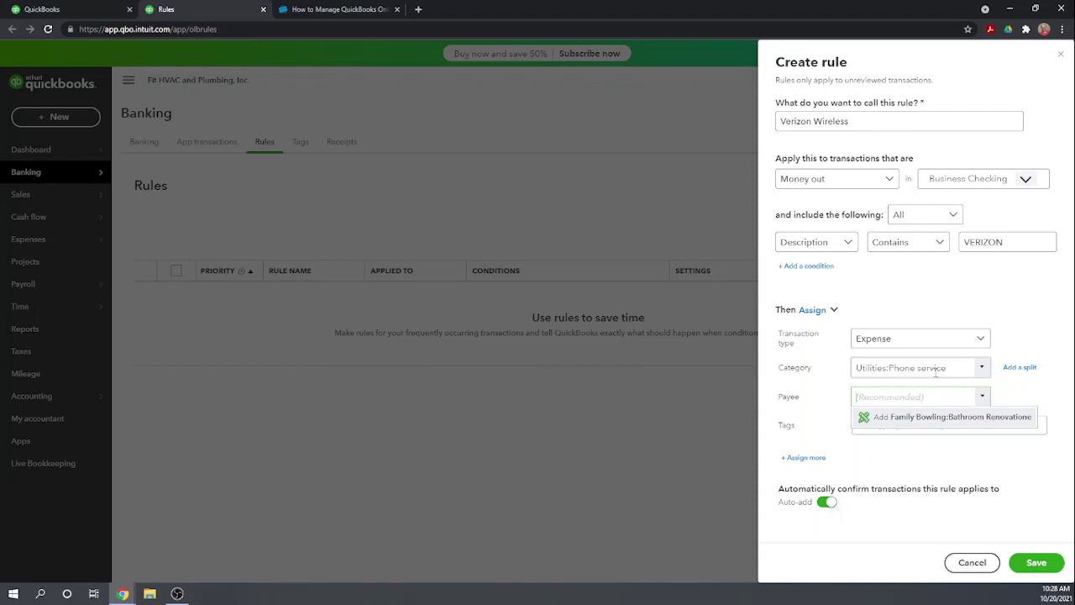
# Step: Create a new vendor named Verizon from the rule's payee setting and save it
pyautogui.write('Verizon')
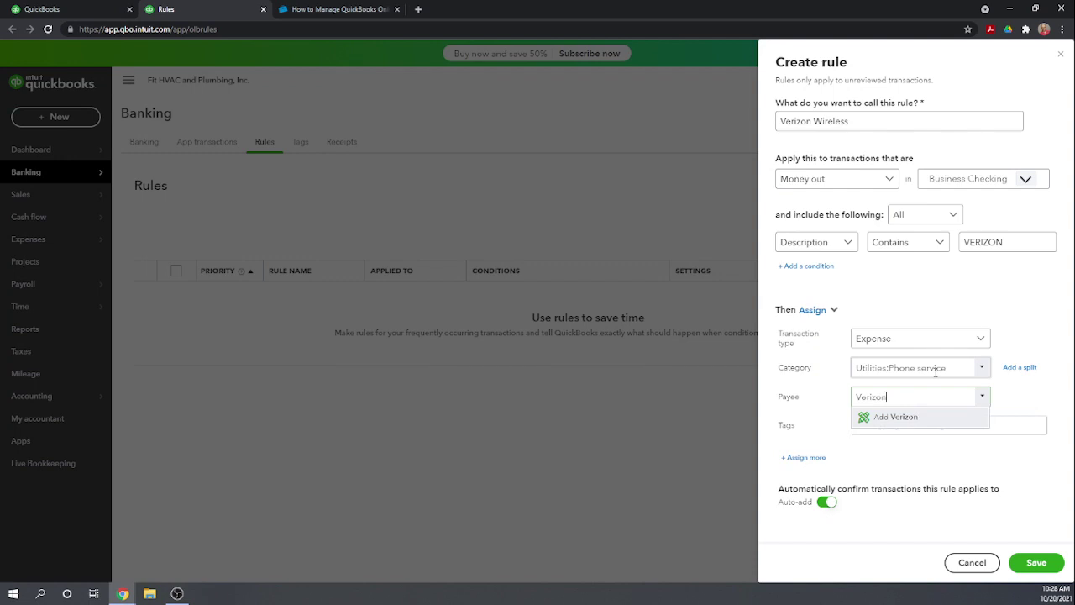
pyautogui.click(905, 420)
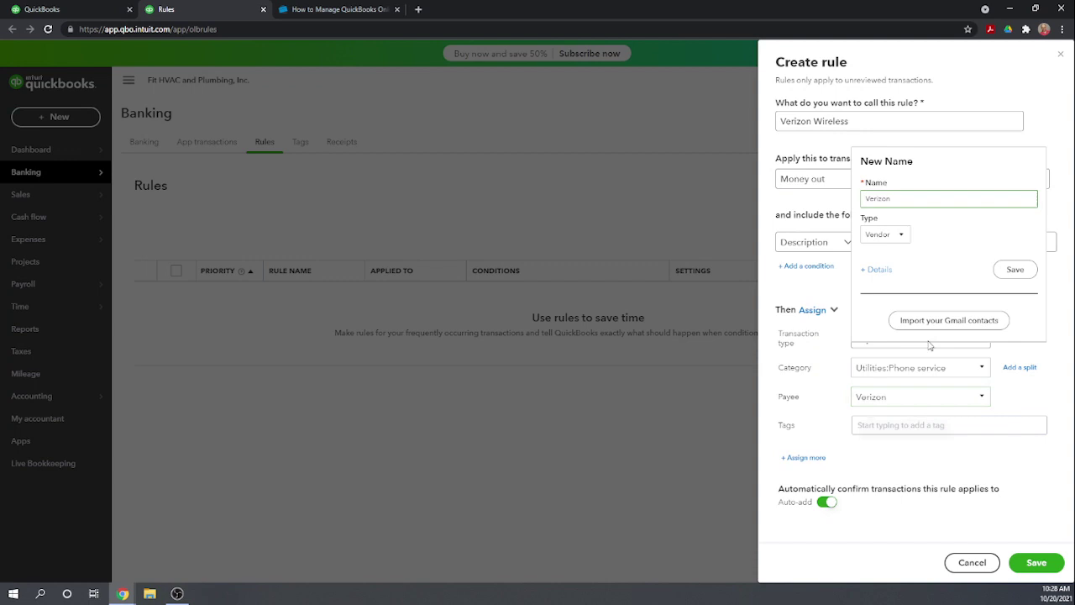
pyautogui.click(1005, 271)
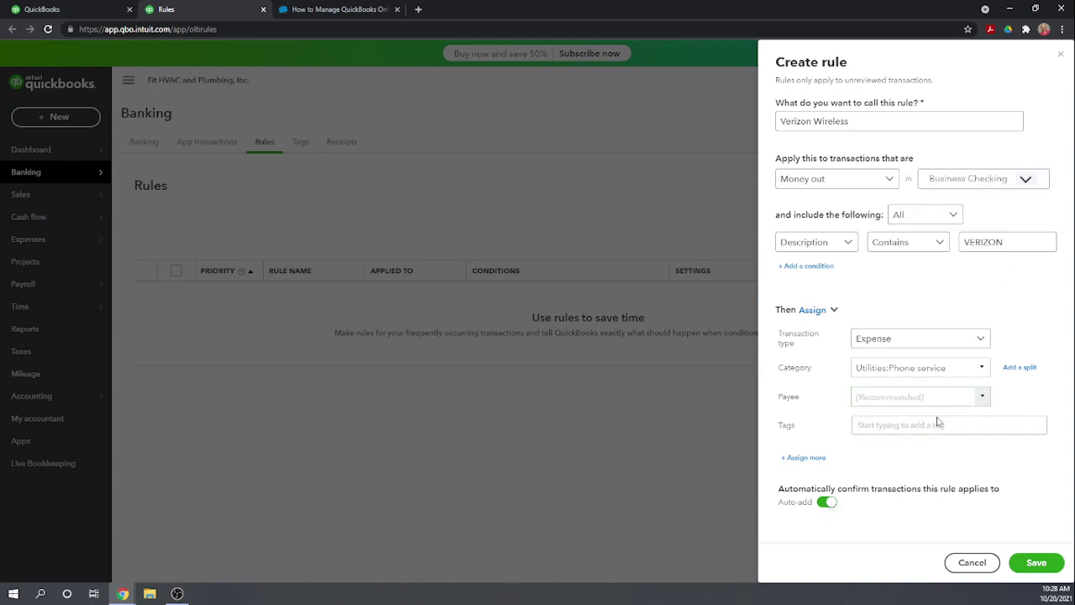
# Step: Set the payee of the Verizon Wireless rule to the Verizon vendor
pyautogui.click(982, 395)
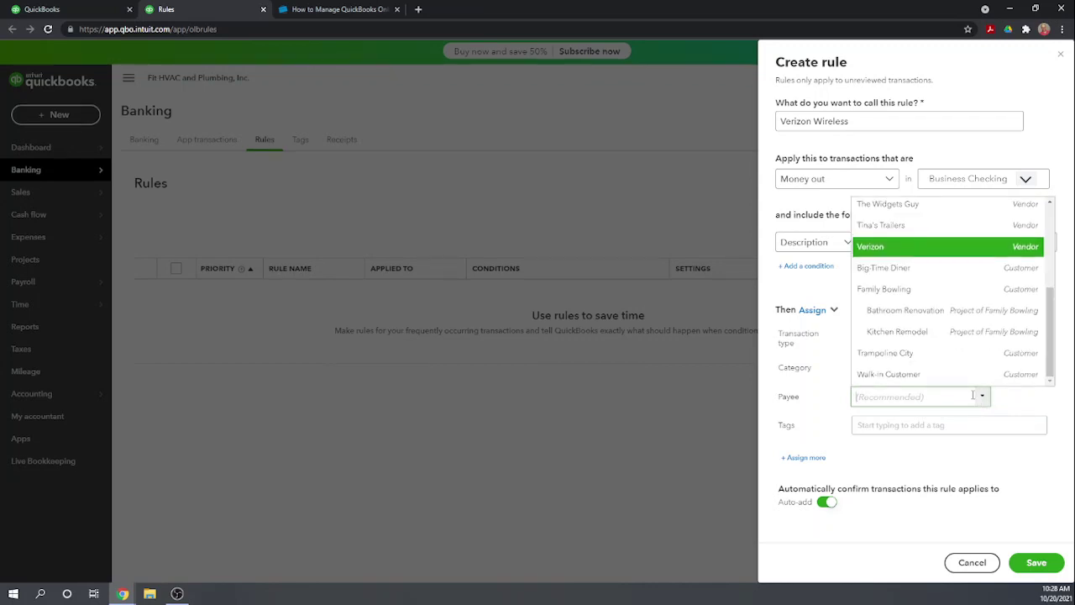
pyautogui.click(895, 250)
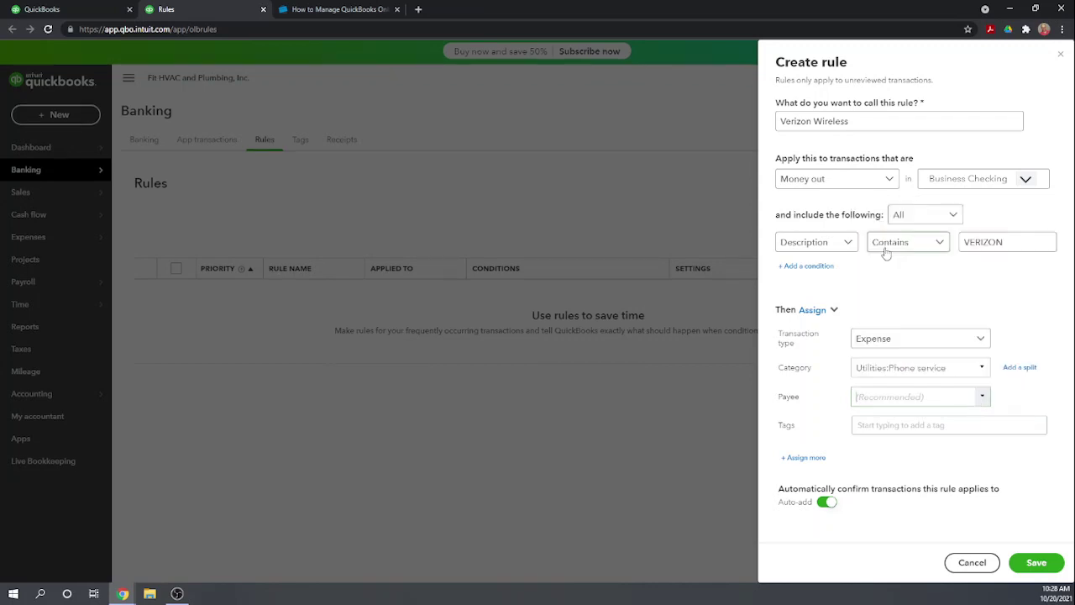
pyautogui.click(871, 419)
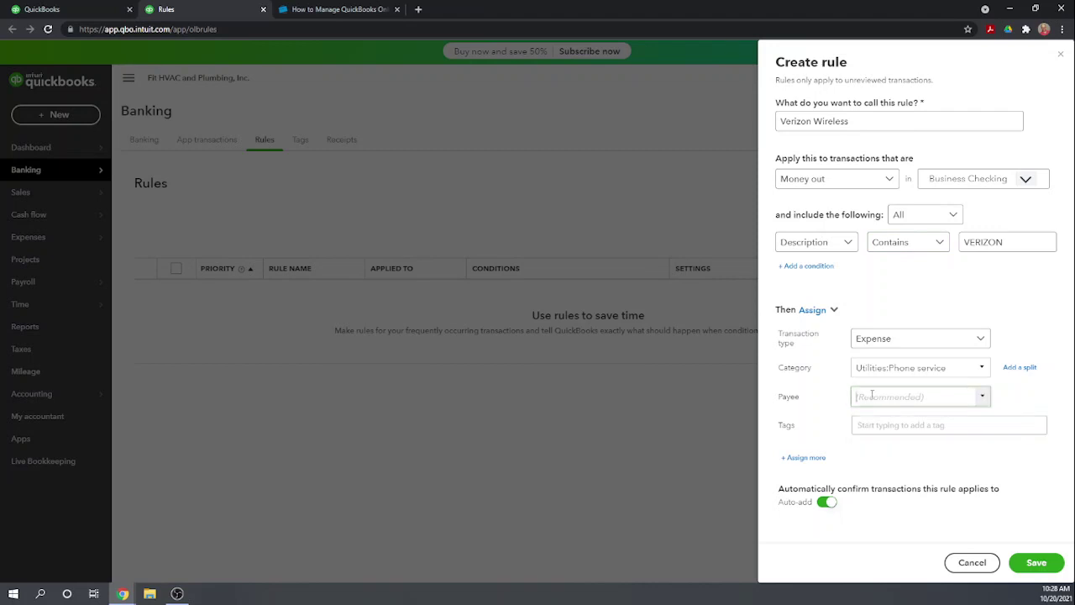
pyautogui.click(983, 398)
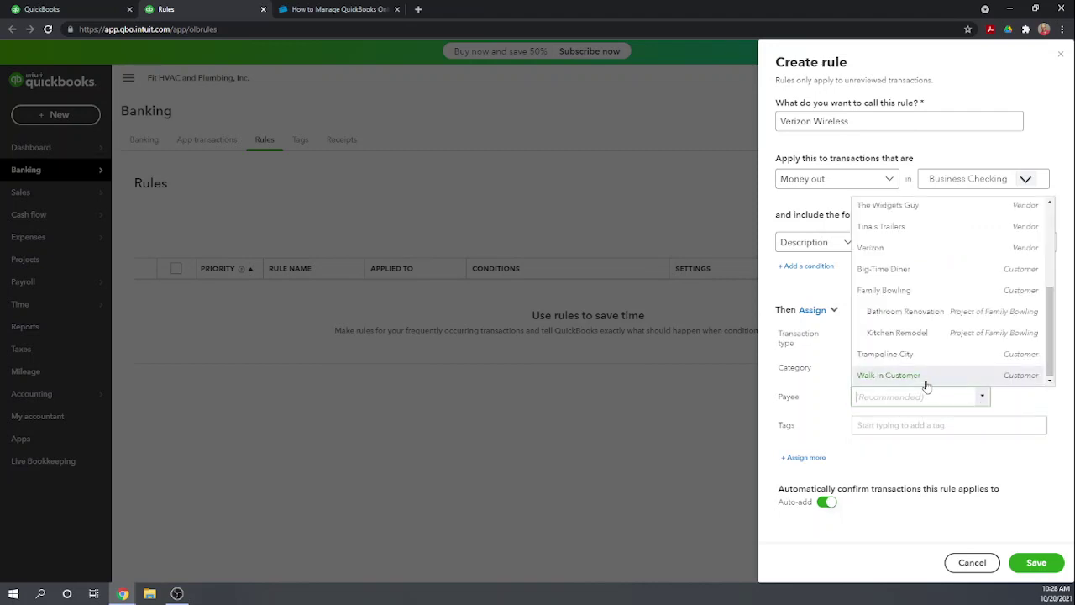
pyautogui.click(876, 254)
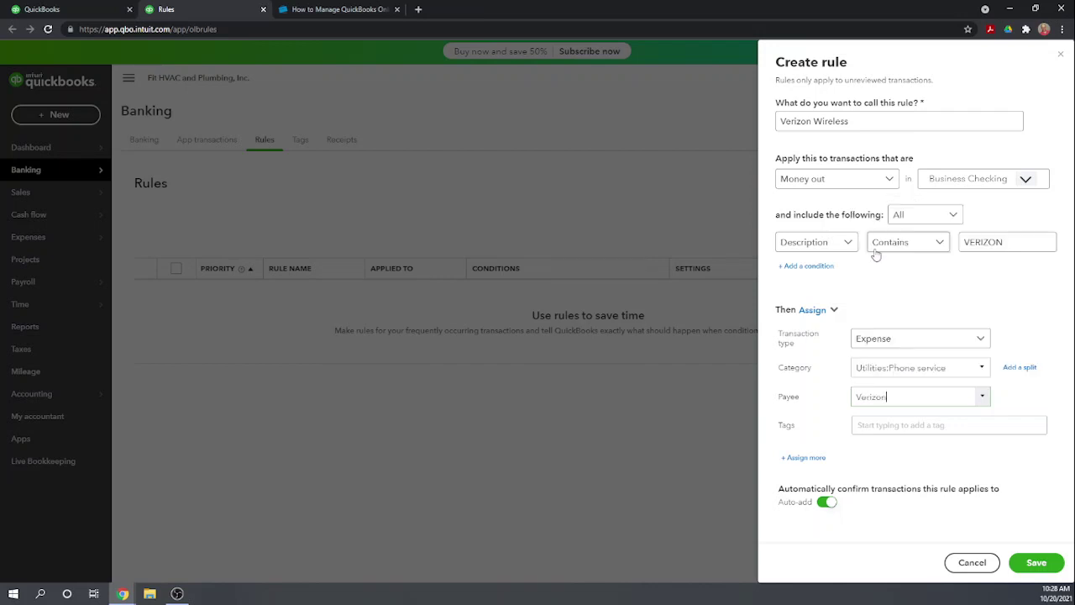
# Step: Leave the rule's tags empty, turn off Auto-add, and save the Verizon Wireless rule
pyautogui.click(891, 426)
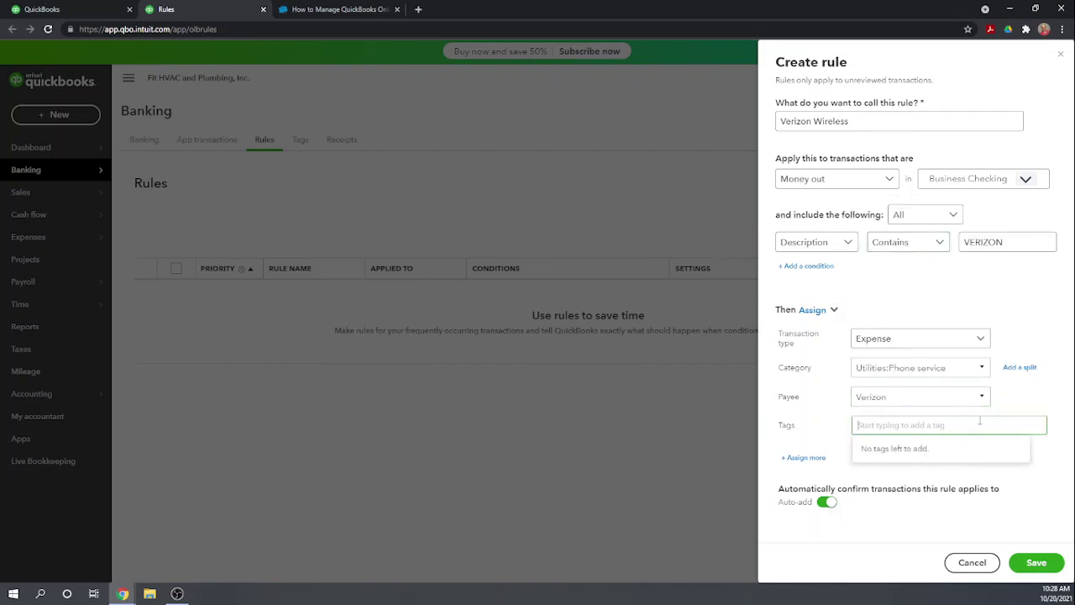
pyautogui.click(1022, 400)
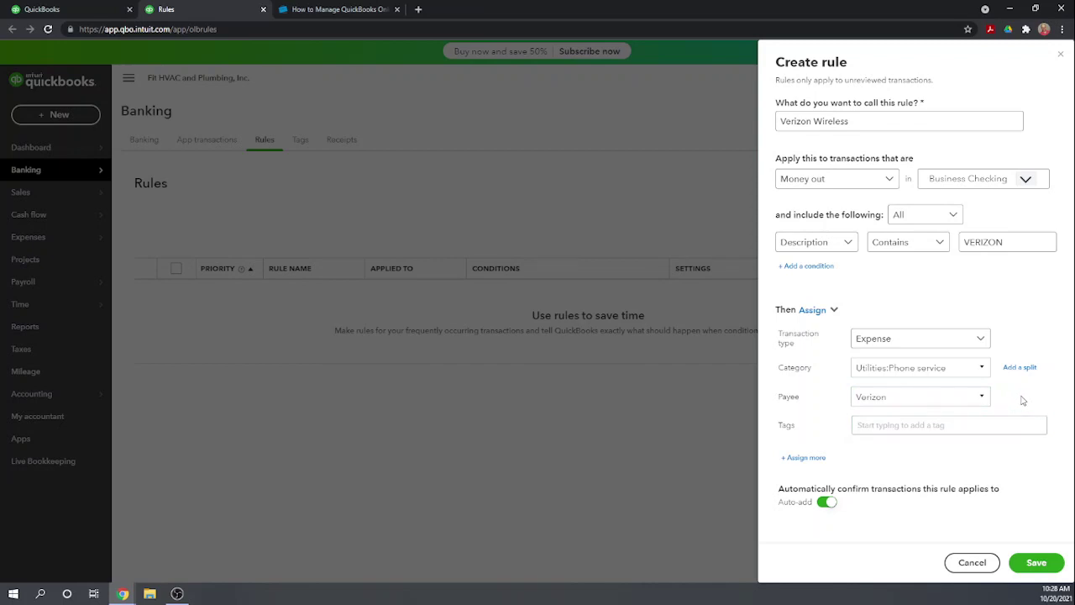
pyautogui.click(826, 503)
pyautogui.click(1038, 563)
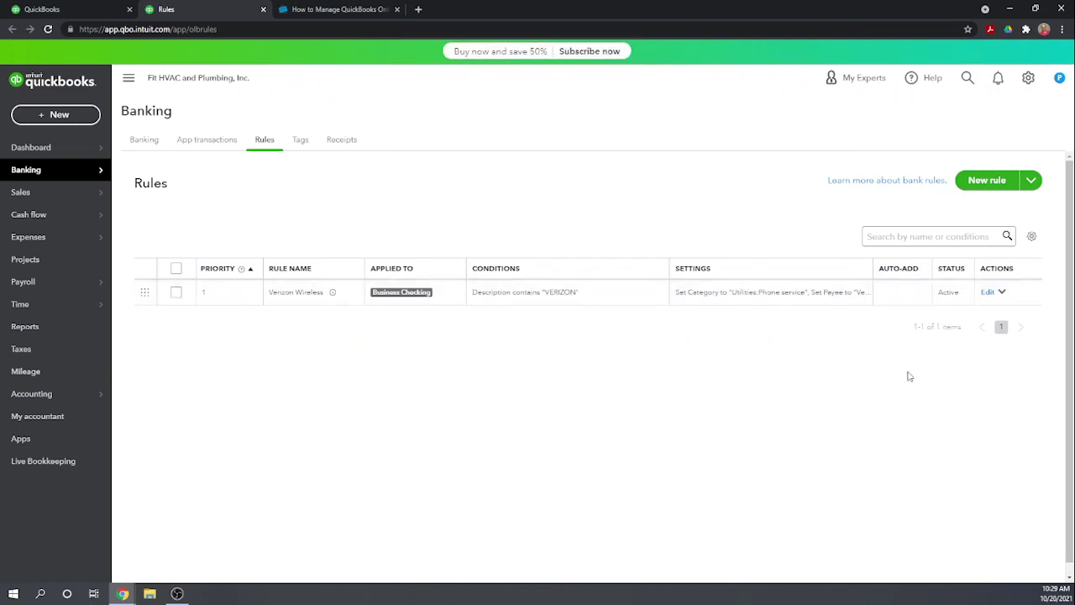
# Step: Reload the Business Checking transactions to apply the new rule and try to add the 10/05/2021 Verizon withdrawal
pyautogui.click(68, 12)
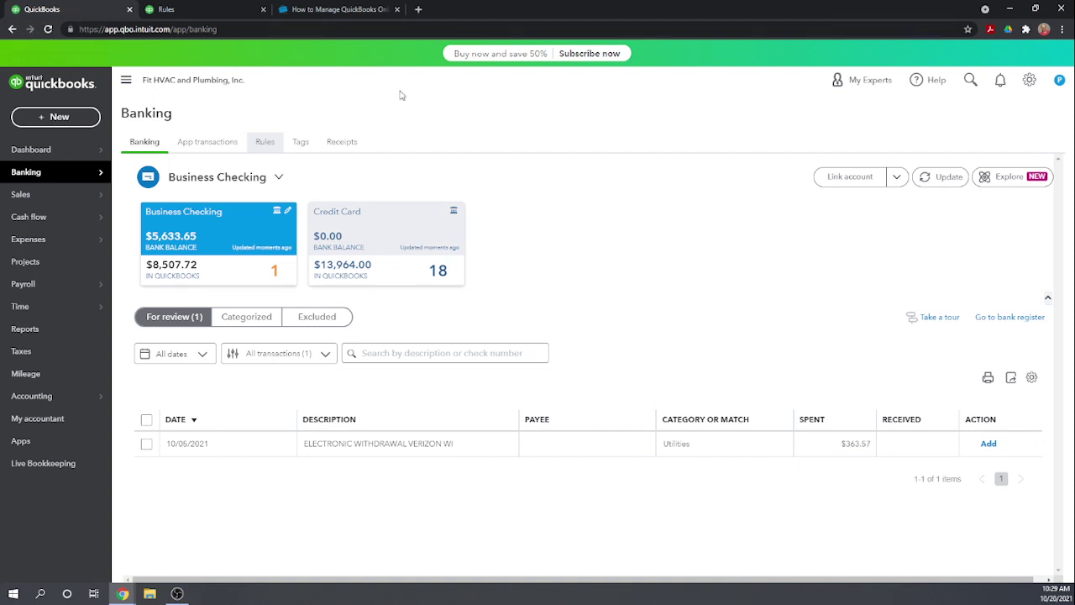
pyautogui.click(49, 29)
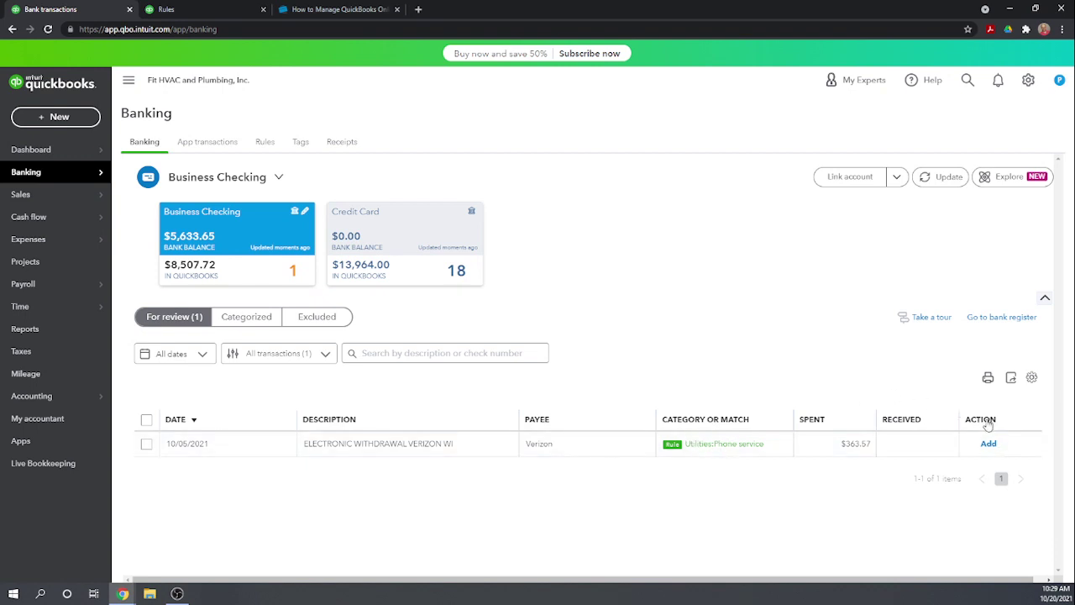
pyautogui.click(987, 444)
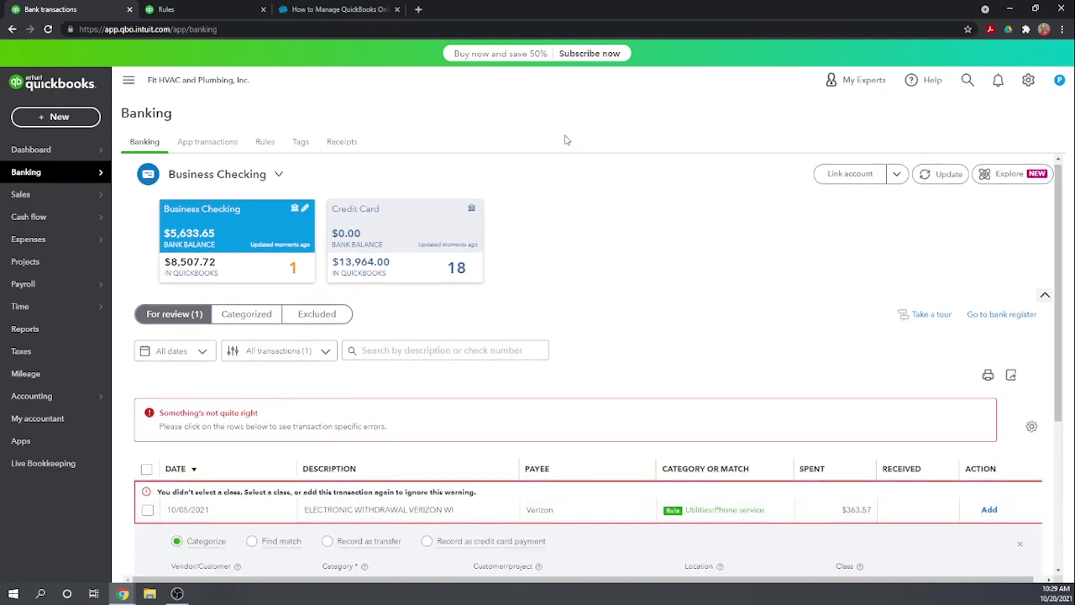
# Step: Assign the Administrative class to the 10/05/2021 Verizon withdrawal and add the transaction
pyautogui.scroll(-1, 557, 191)
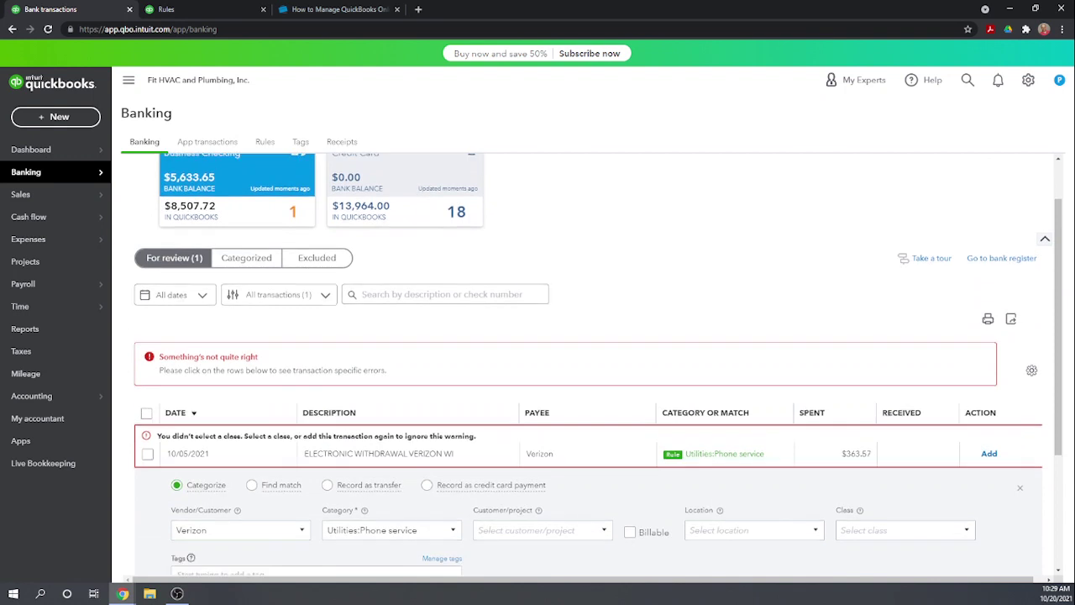
pyautogui.click(971, 532)
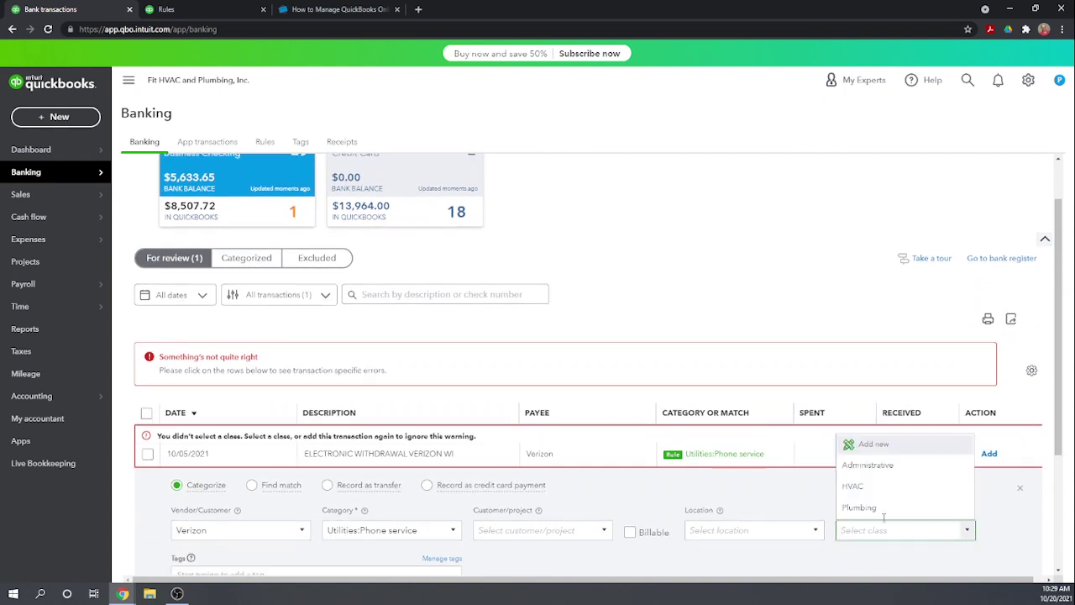
pyautogui.click(866, 470)
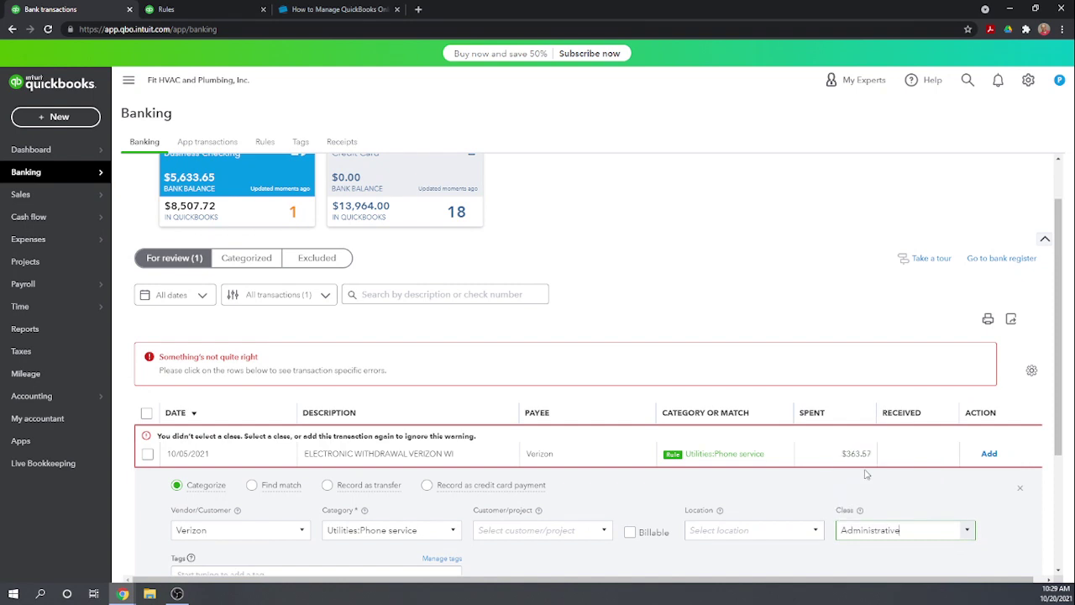
pyautogui.scroll(-2, 821, 281)
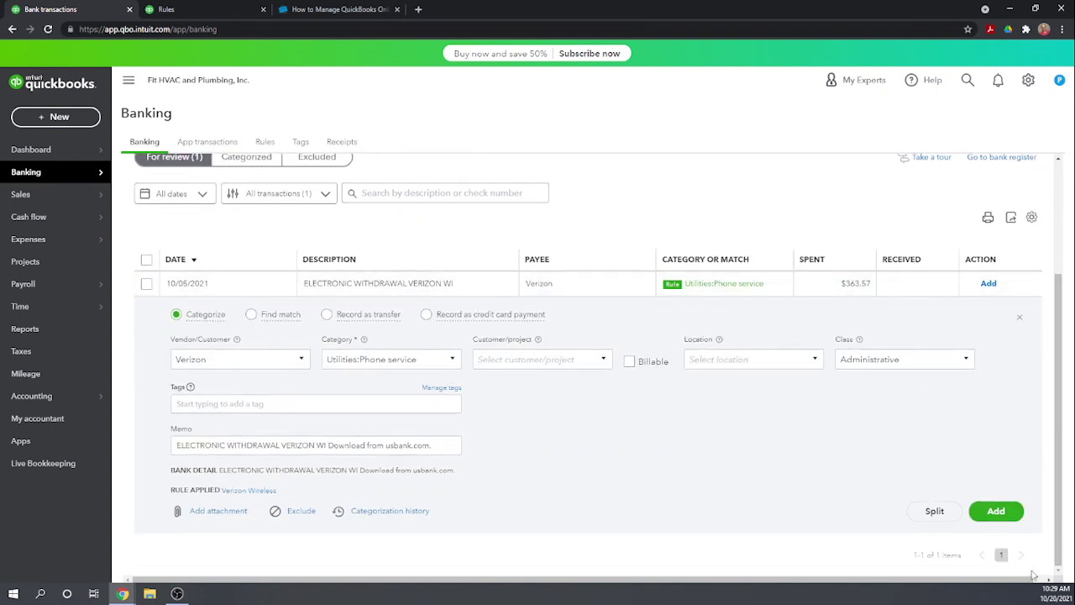
pyautogui.click(1000, 512)
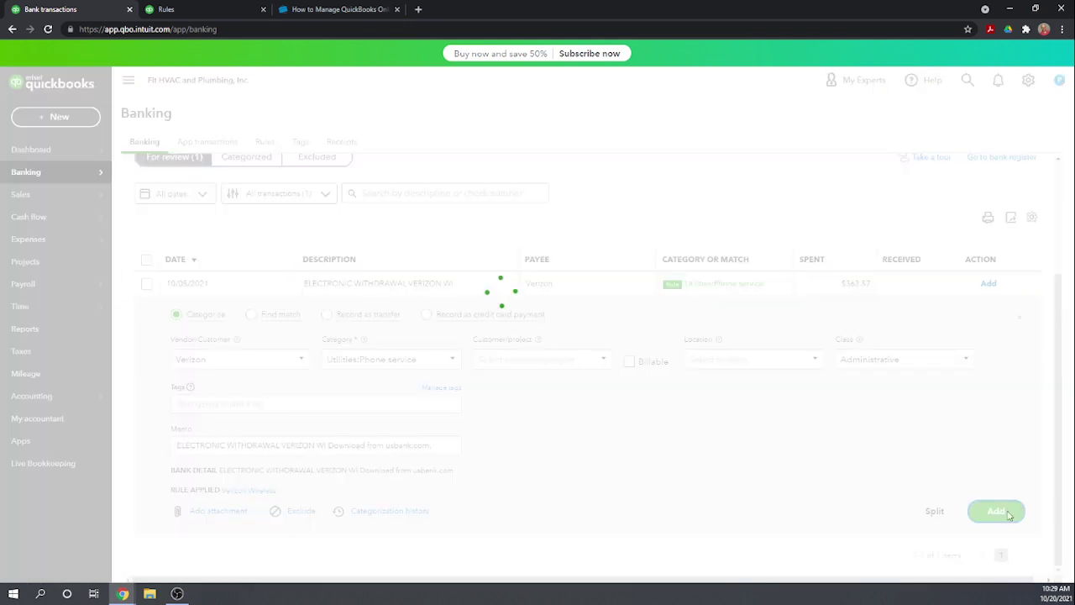
pyautogui.scroll(-1, 736, 456)
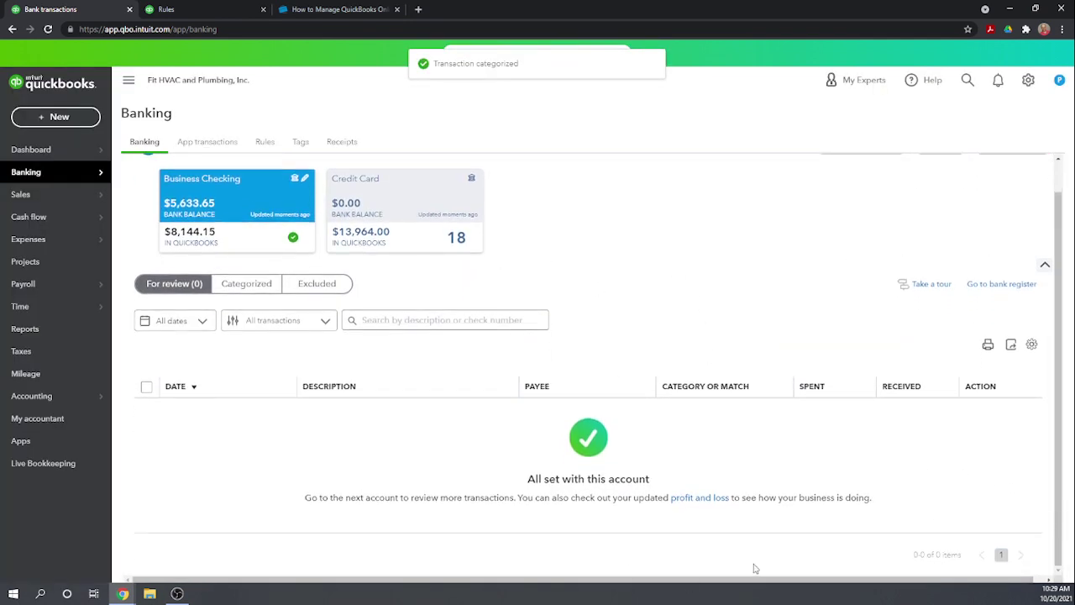
# Step: Edit the Verizon Wireless bank rule to also assign the Administrative class, and save it
pyautogui.scroll(1, 754, 568)
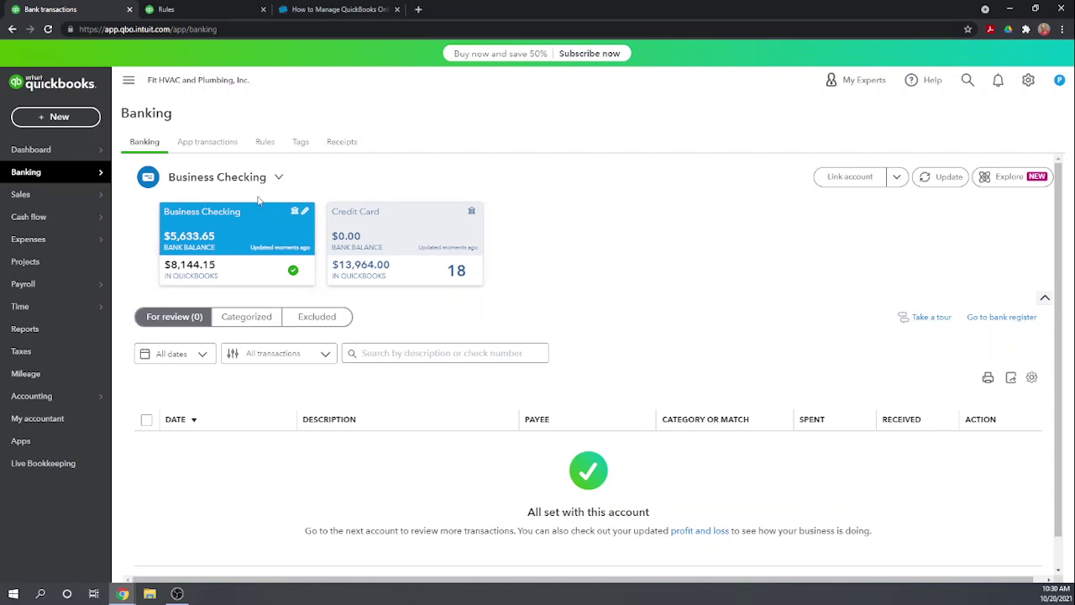
pyautogui.click(264, 142)
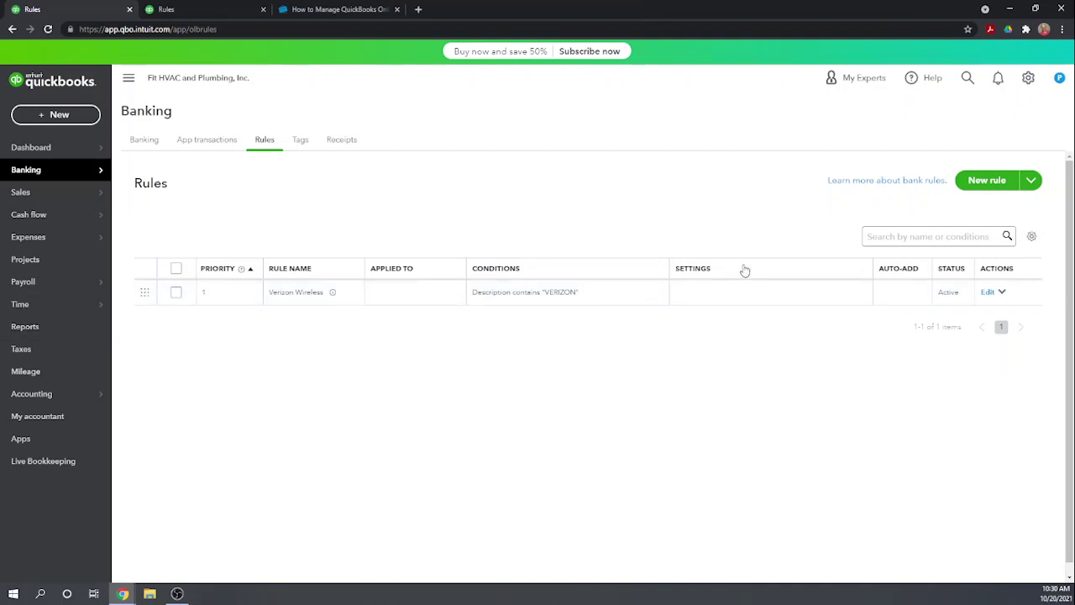
pyautogui.click(987, 291)
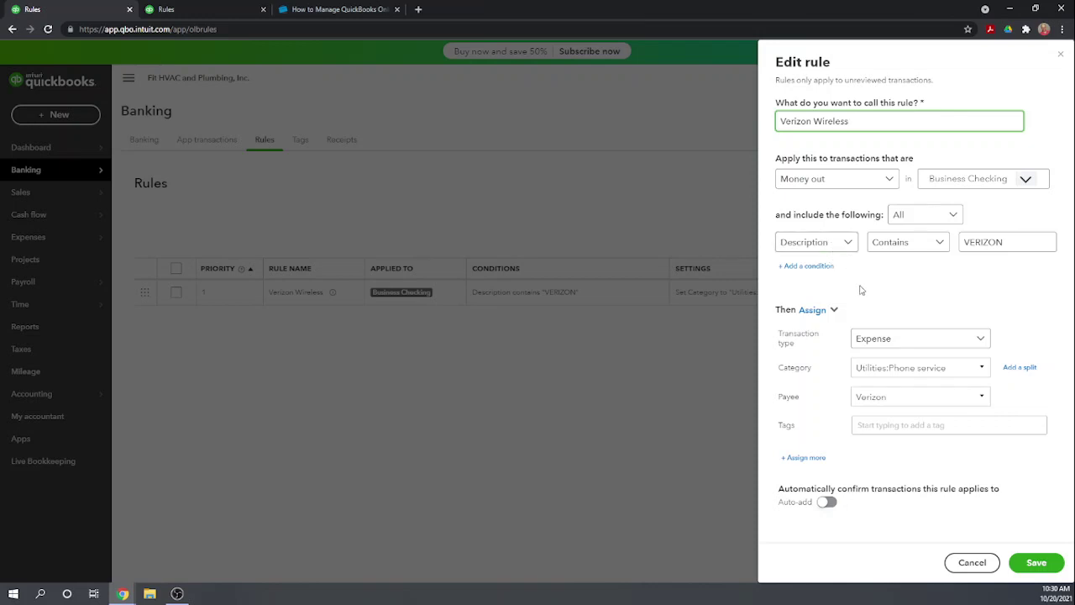
pyautogui.click(818, 458)
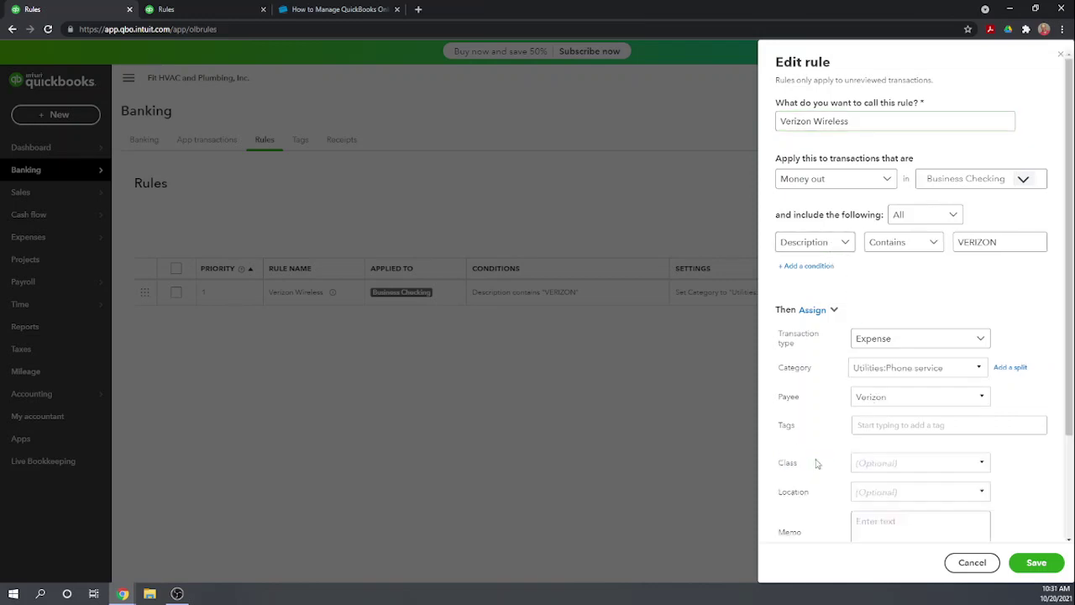
pyautogui.click(981, 464)
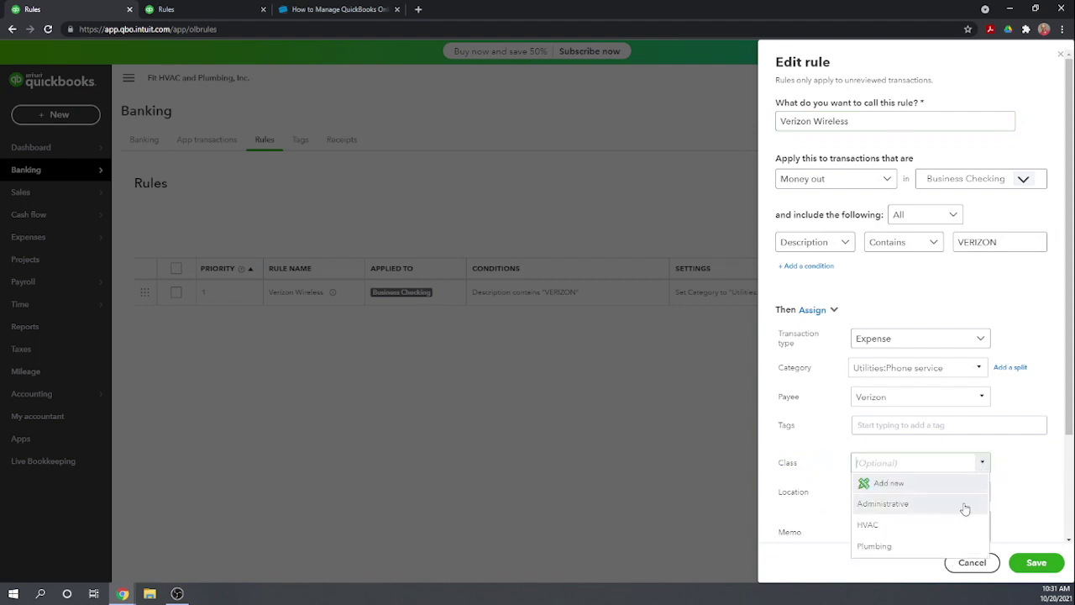
pyautogui.click(963, 504)
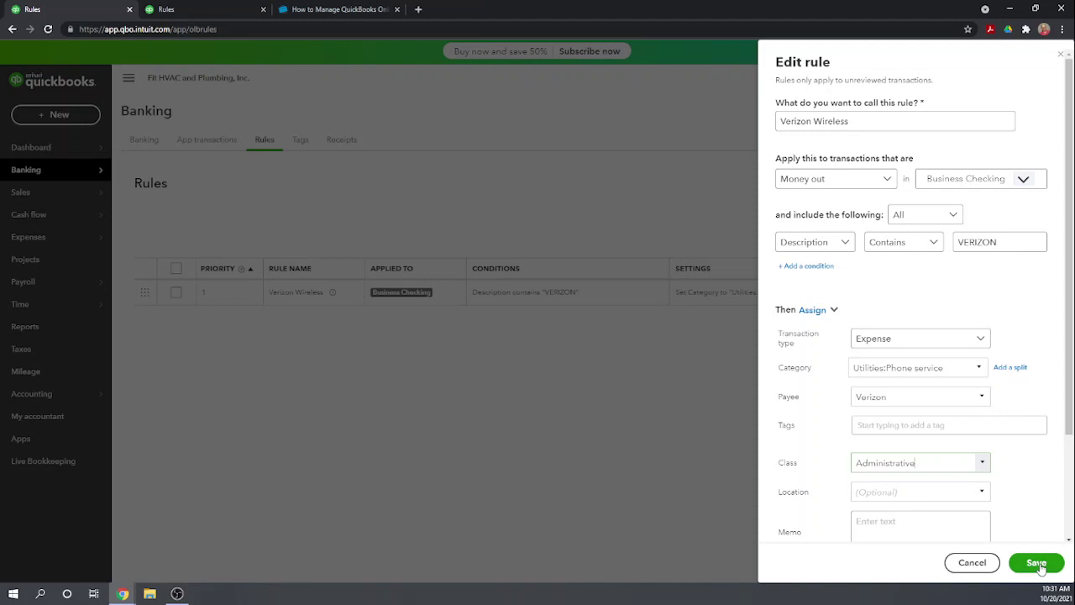
pyautogui.click(1038, 564)
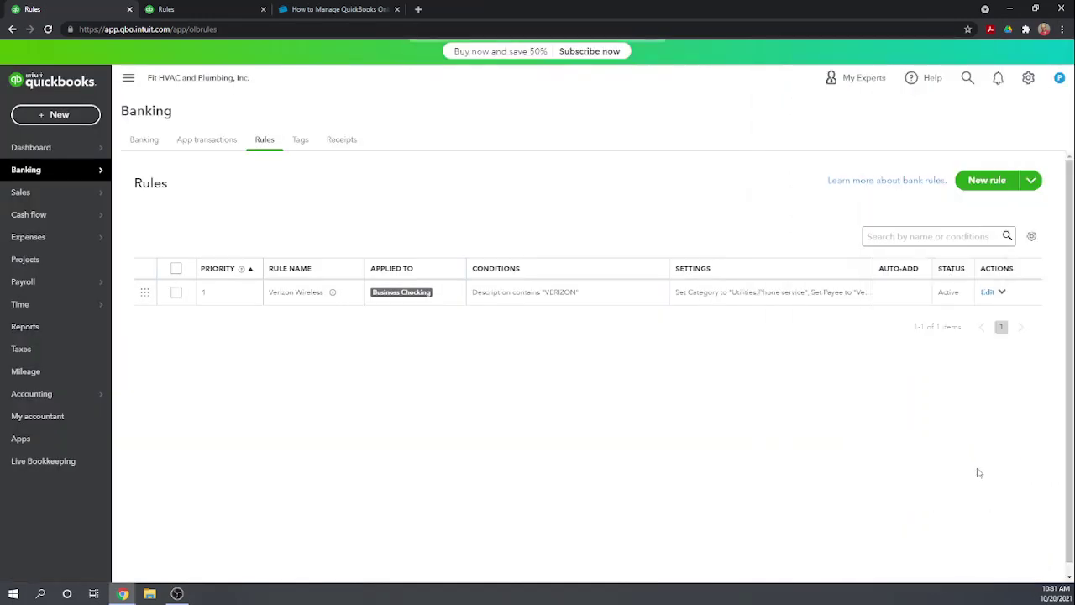